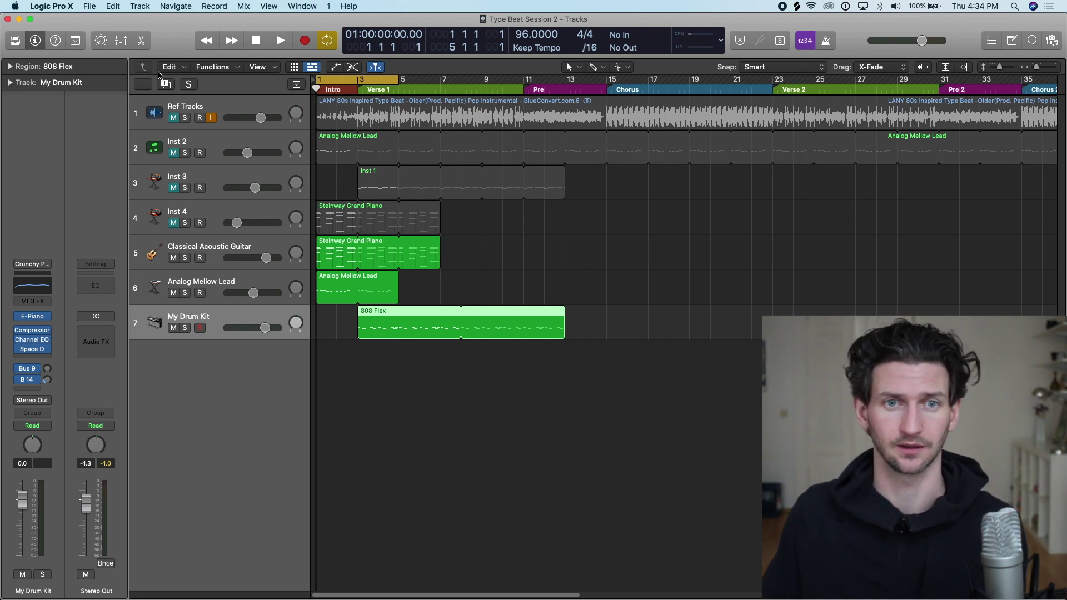
# Create Inst 7 as a new software instrument track and replace its electric piano with Komplete Kontrol (Stereo).
pyautogui.click(139, 6)
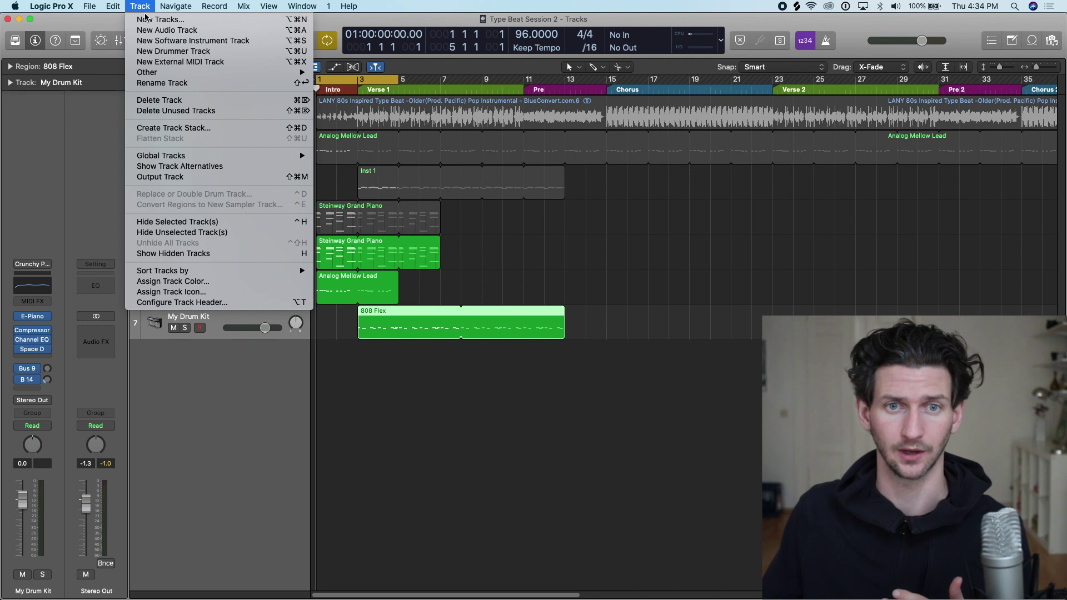
pyautogui.click(184, 43)
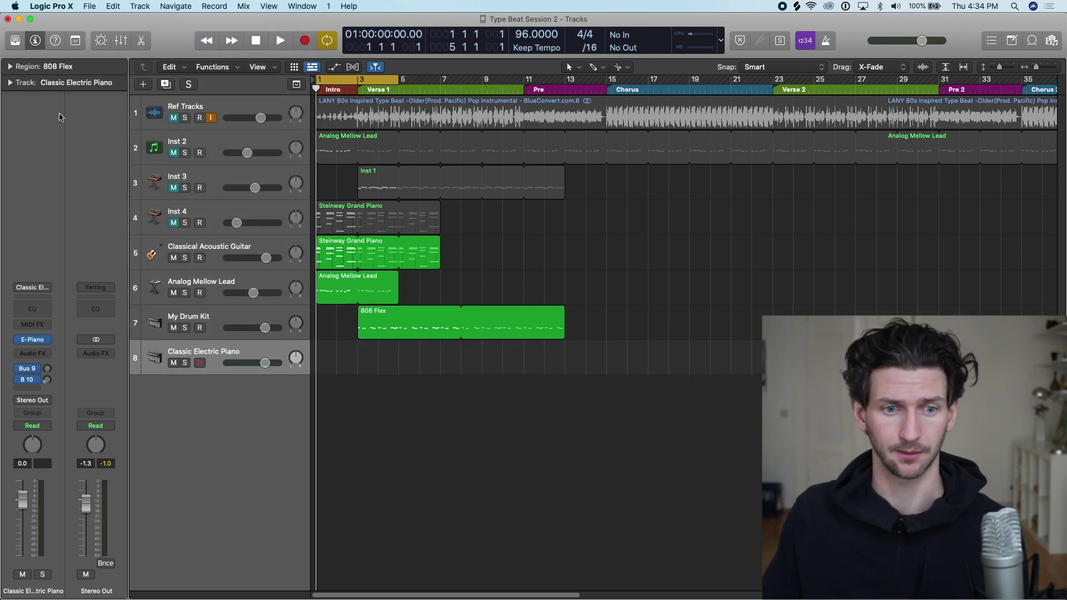
pyautogui.click(36, 343)
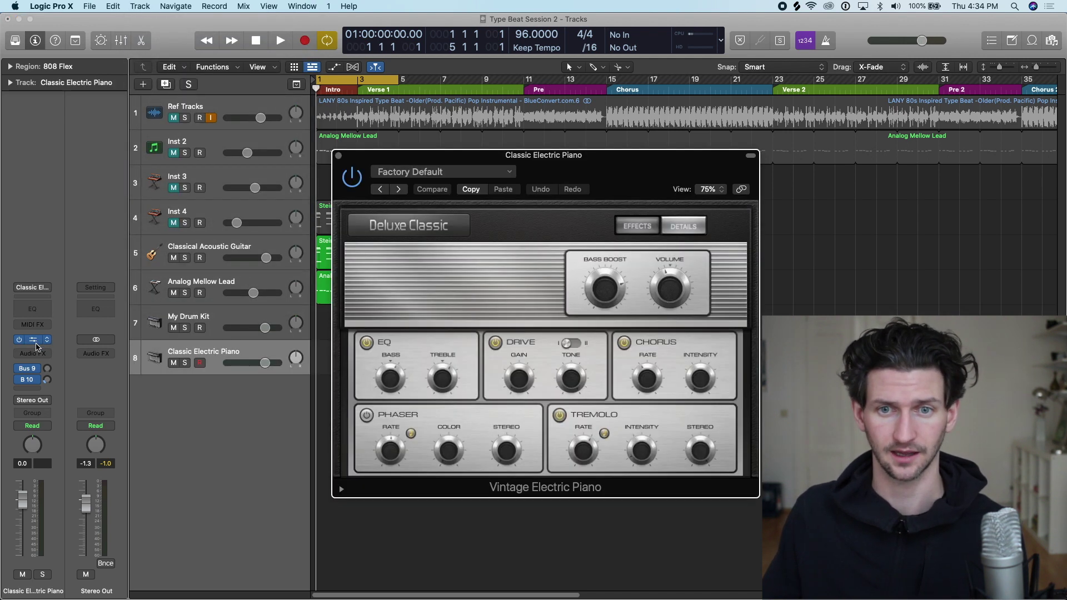
pyautogui.click(339, 156)
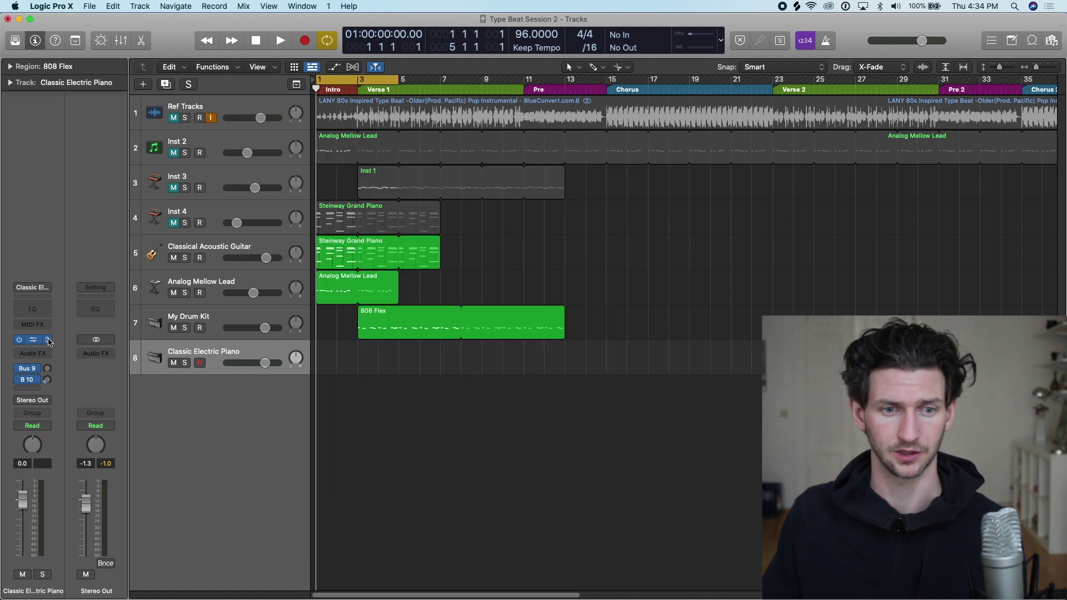
pyautogui.click(48, 340)
pyautogui.moveTo(124, 309)
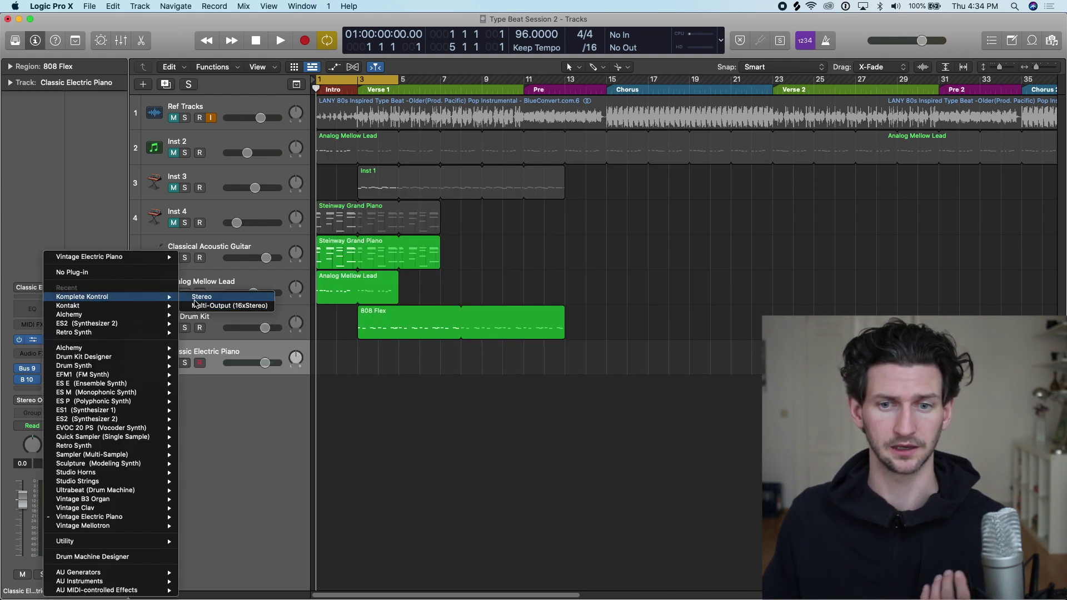
pyautogui.click(194, 298)
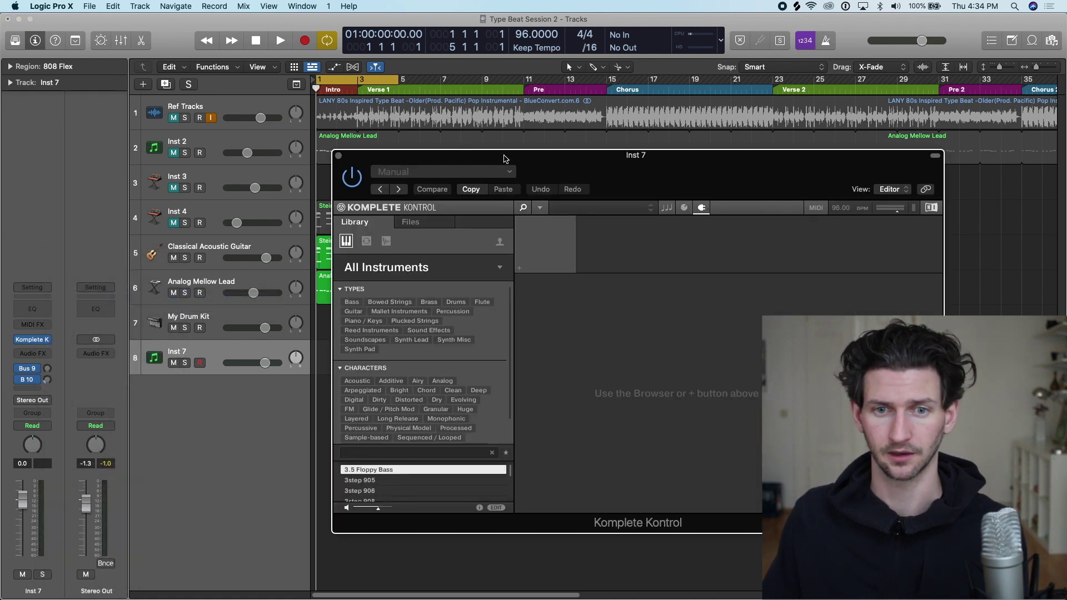
pyautogui.moveTo(504, 158); pyautogui.dragTo(490, 62)
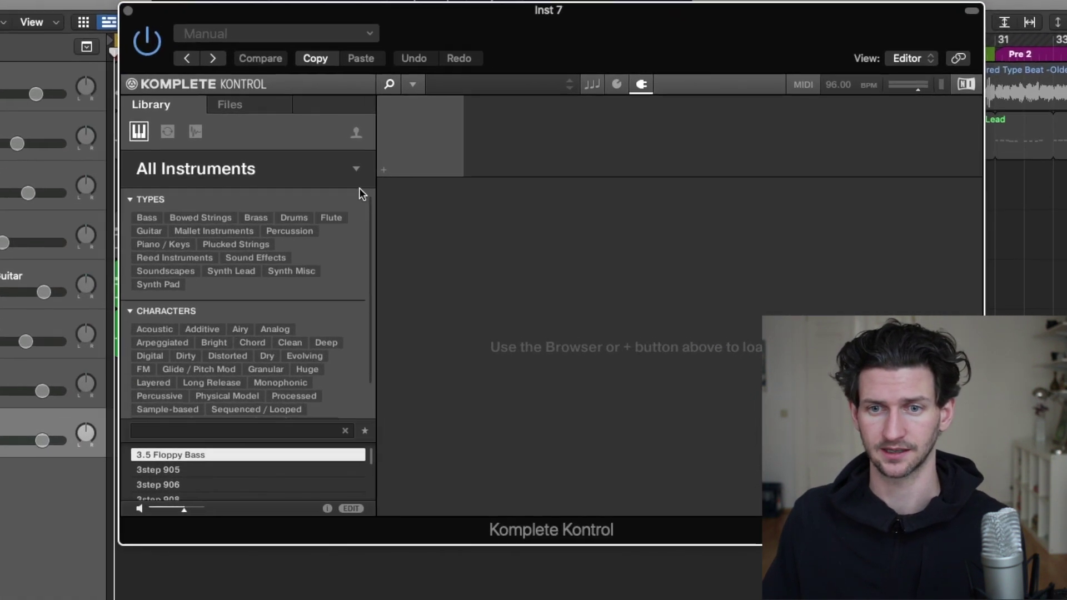
# Filter the Komplete Kontrol library to Drums > Kick and preview the Bento Kick FM preset.
pyautogui.click(293, 217)
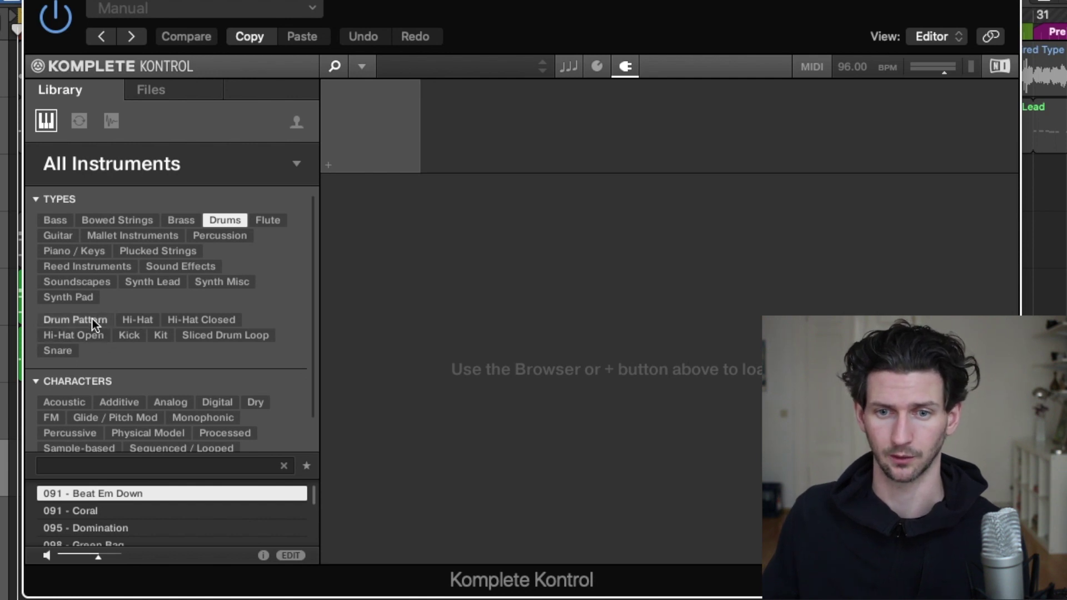
pyautogui.click(129, 335)
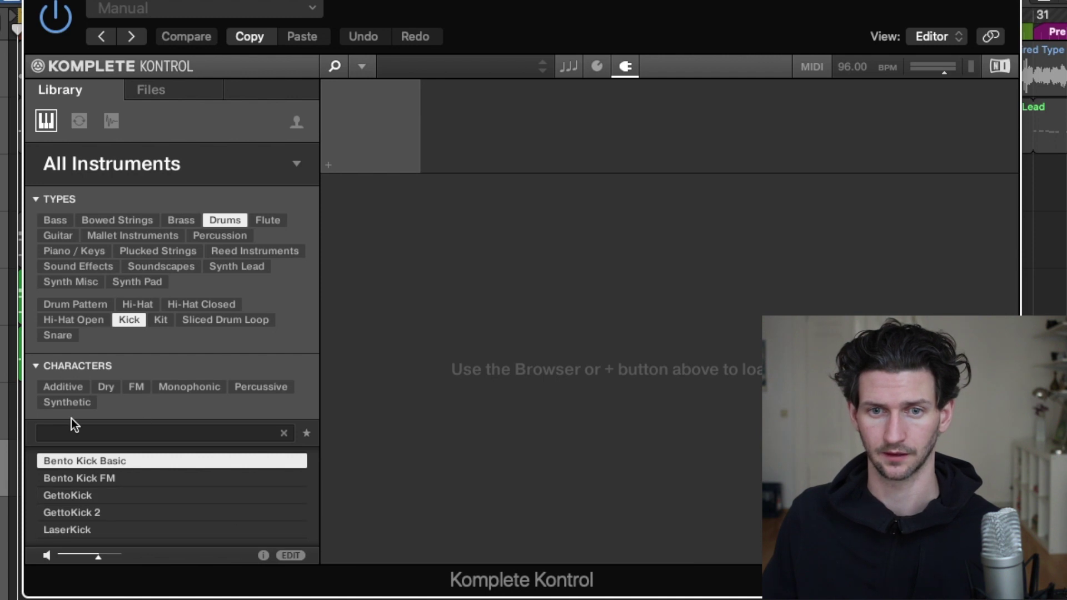
pyautogui.click(35, 199)
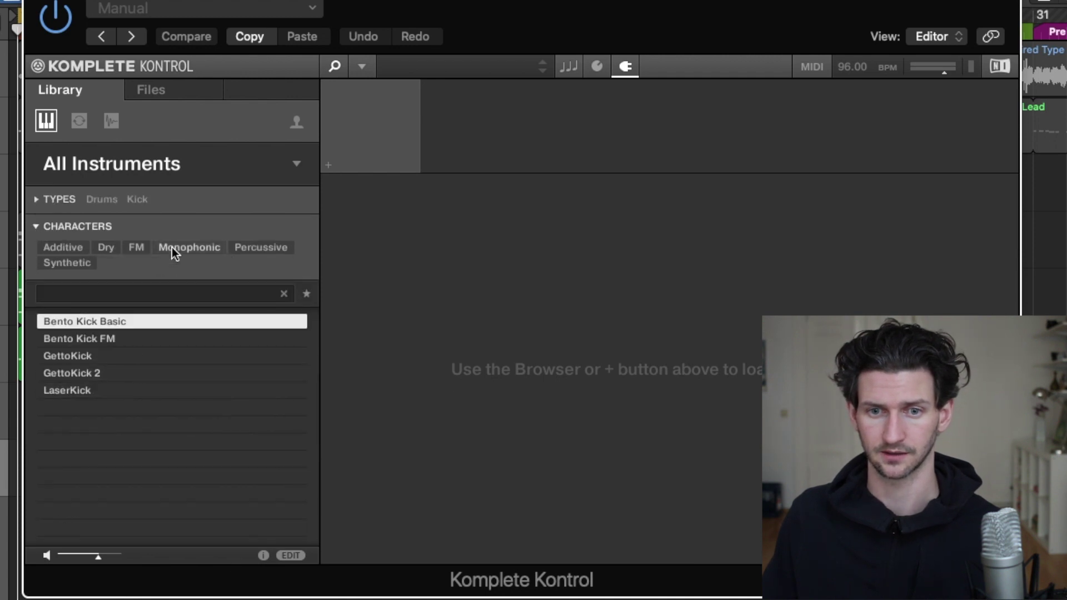
pyautogui.click(139, 336)
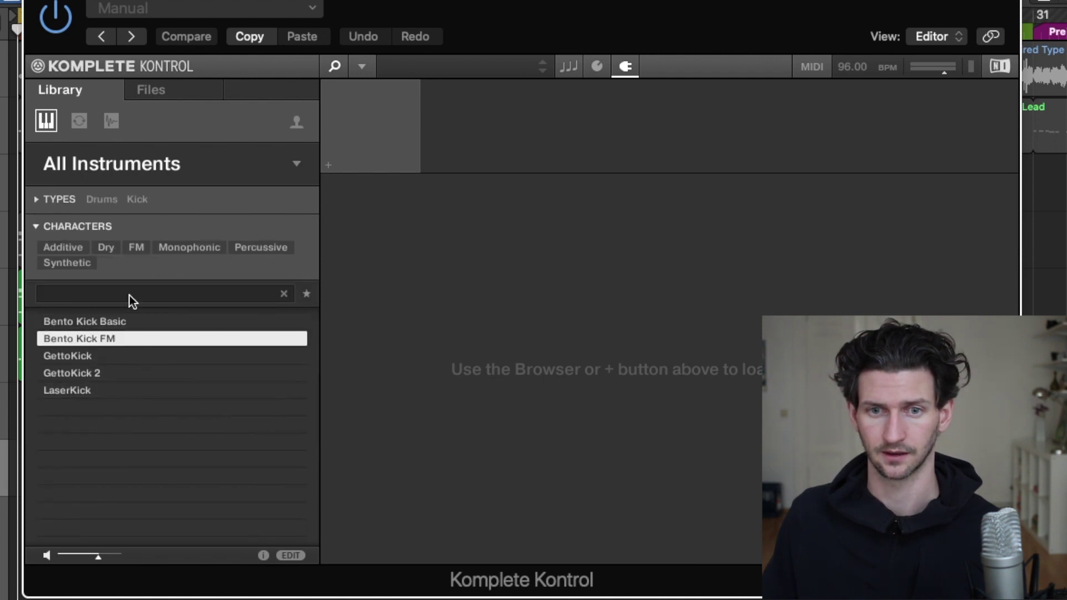
pyautogui.click(35, 198)
# Switch to one-shot samples, try Kick Astral 2 and Kick Bangarang 1, then load Kick Chomp 1.
pyautogui.click(112, 120)
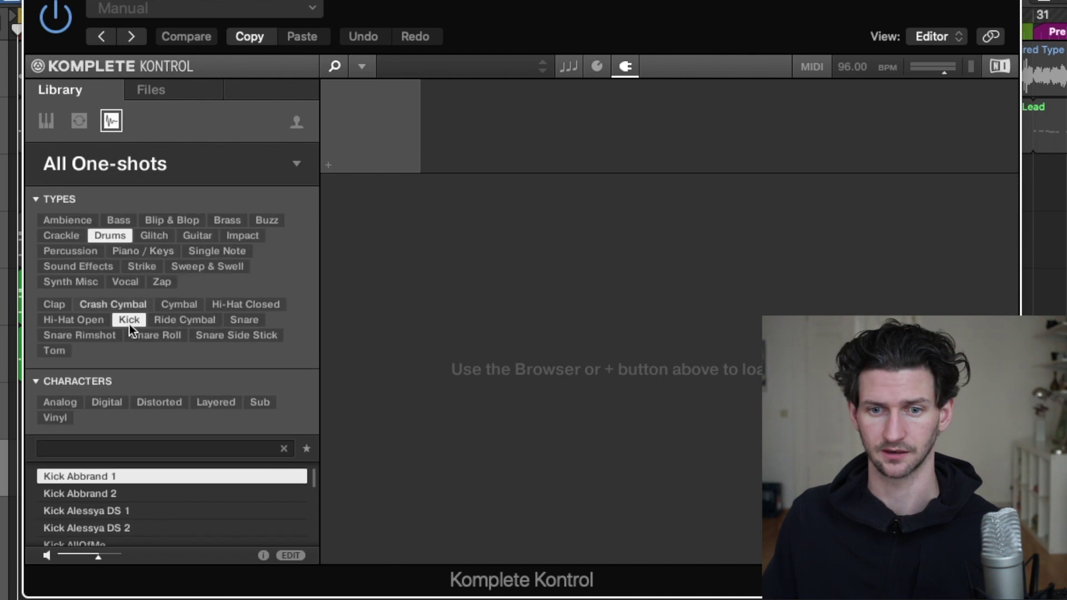
pyautogui.scroll(-3, 140, 519)
pyautogui.click(142, 513)
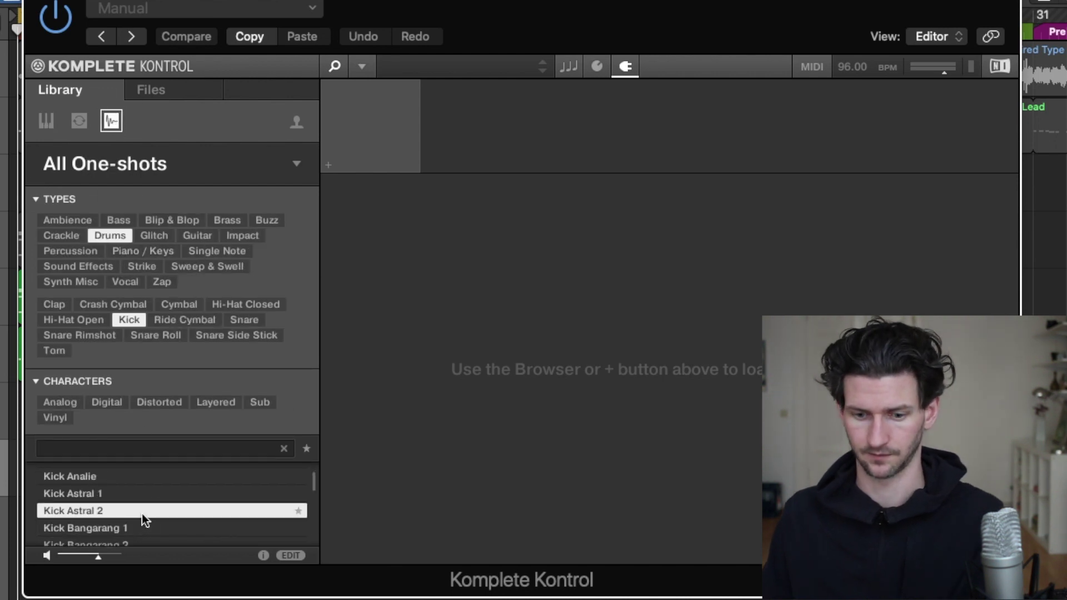
pyautogui.click(151, 525)
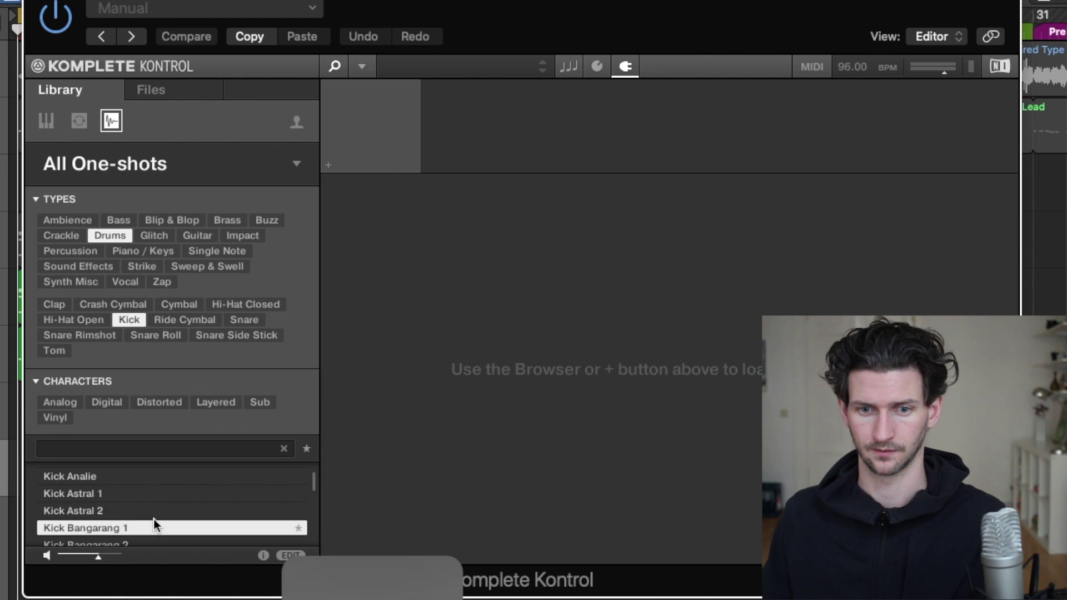
pyautogui.scroll(-5, 158, 505)
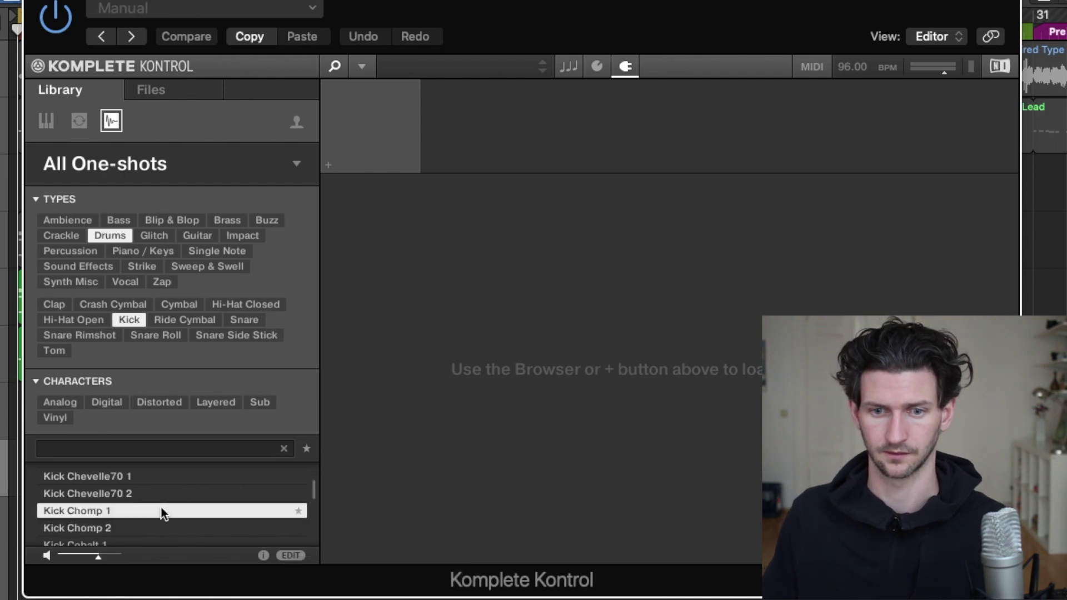
pyautogui.doubleClick(160, 510)
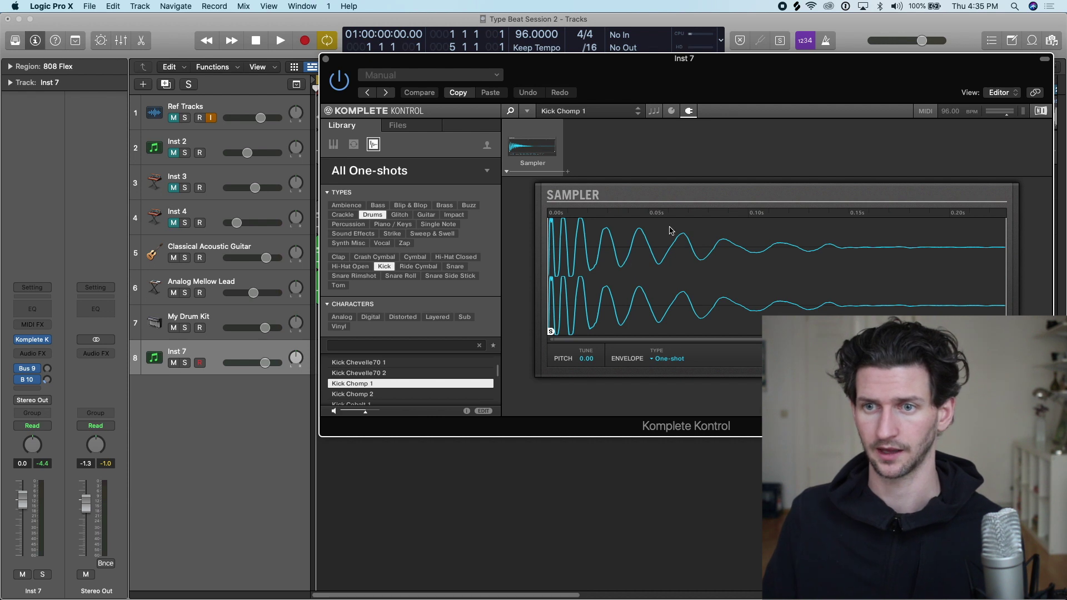
# On the Sampler's FX / Filter page, turn up Bits and raise Drive to about 13%.
pyautogui.click(671, 111)
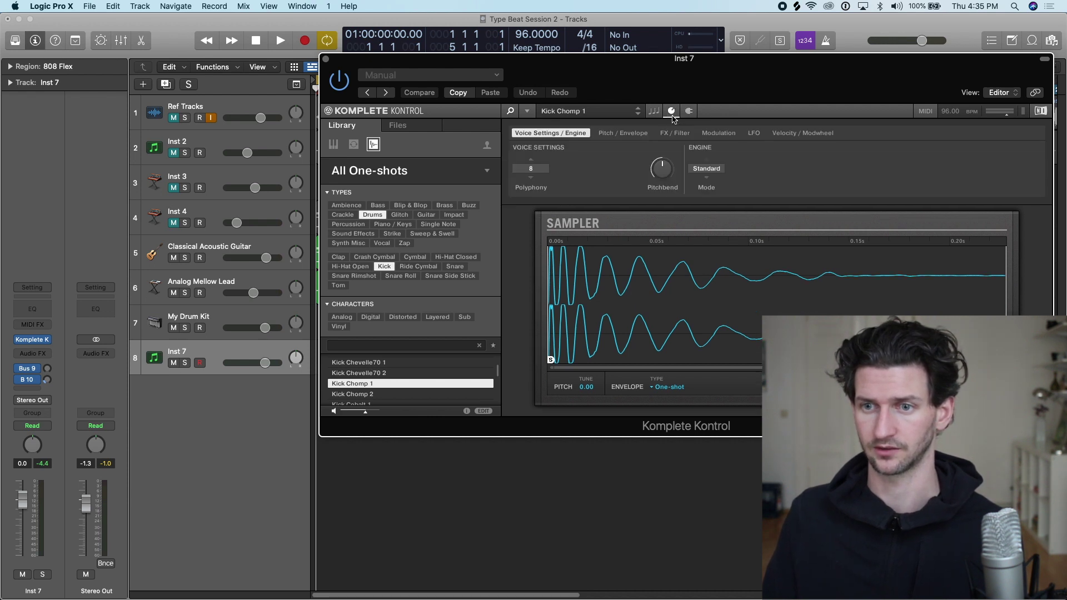
pyautogui.click(675, 134)
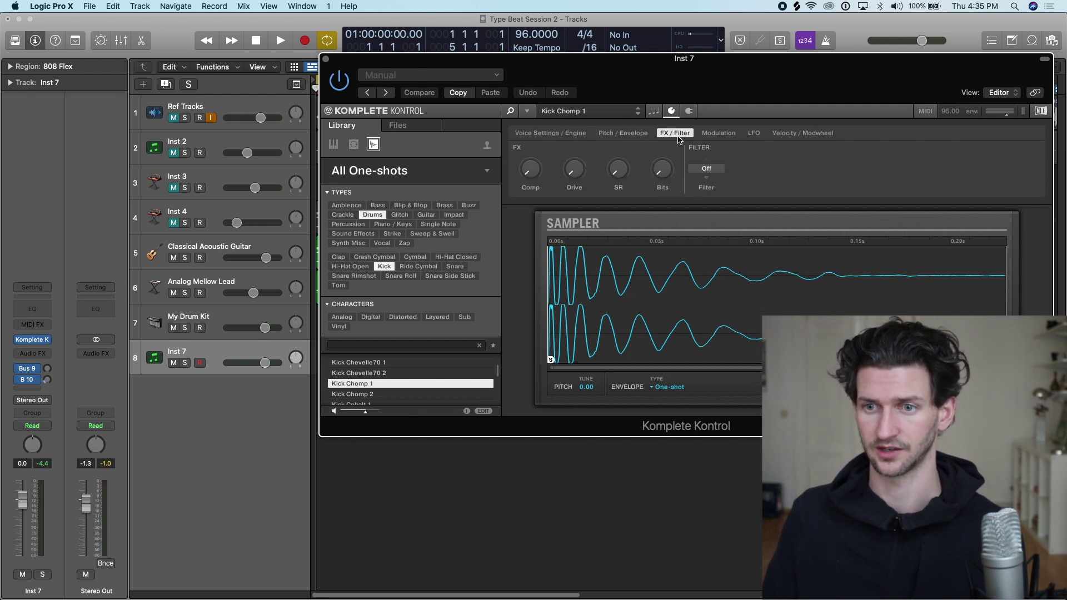
pyautogui.moveTo(663, 178); pyautogui.dragTo(663, 156)
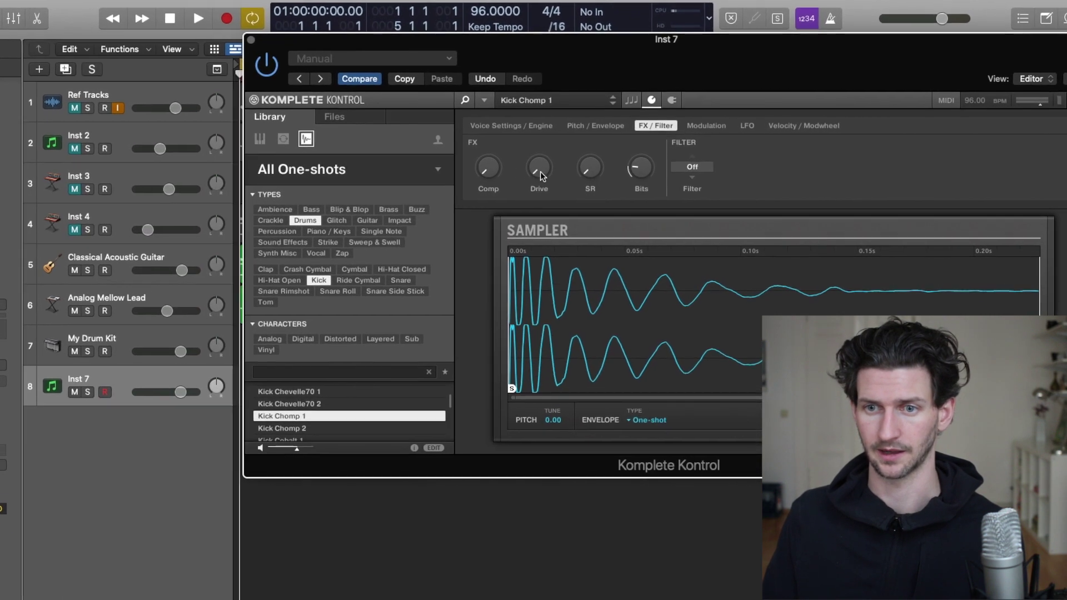
pyautogui.moveTo(542, 177); pyautogui.dragTo(542, 159)
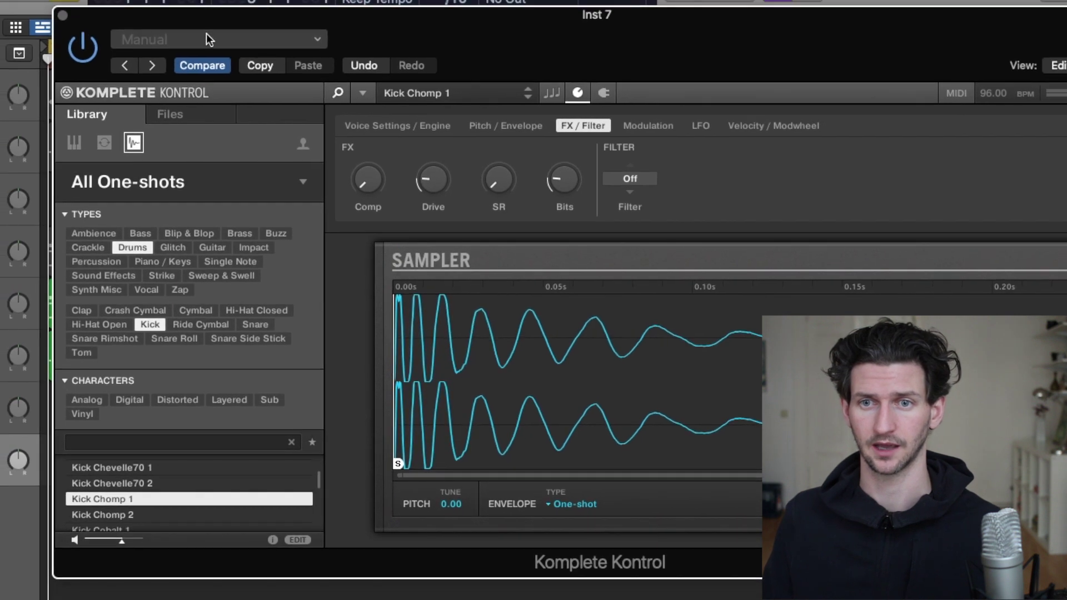
# Use Save As in the Komplete Kontrol preset menu to store the sound as 'My Kick Example'.
pyautogui.click(317, 40)
pyautogui.click(318, 40)
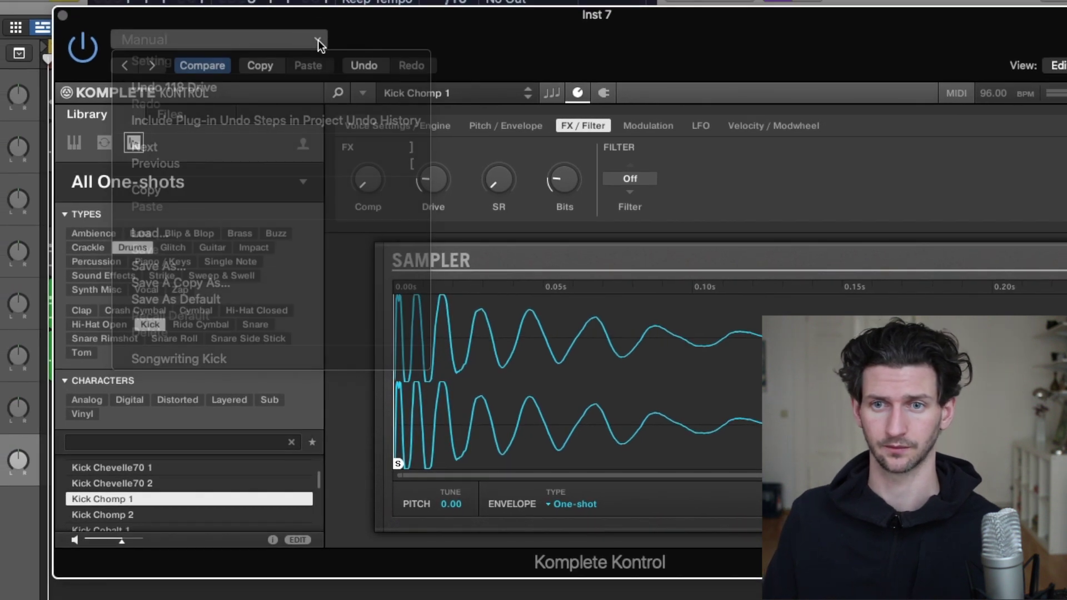
pyautogui.click(317, 41)
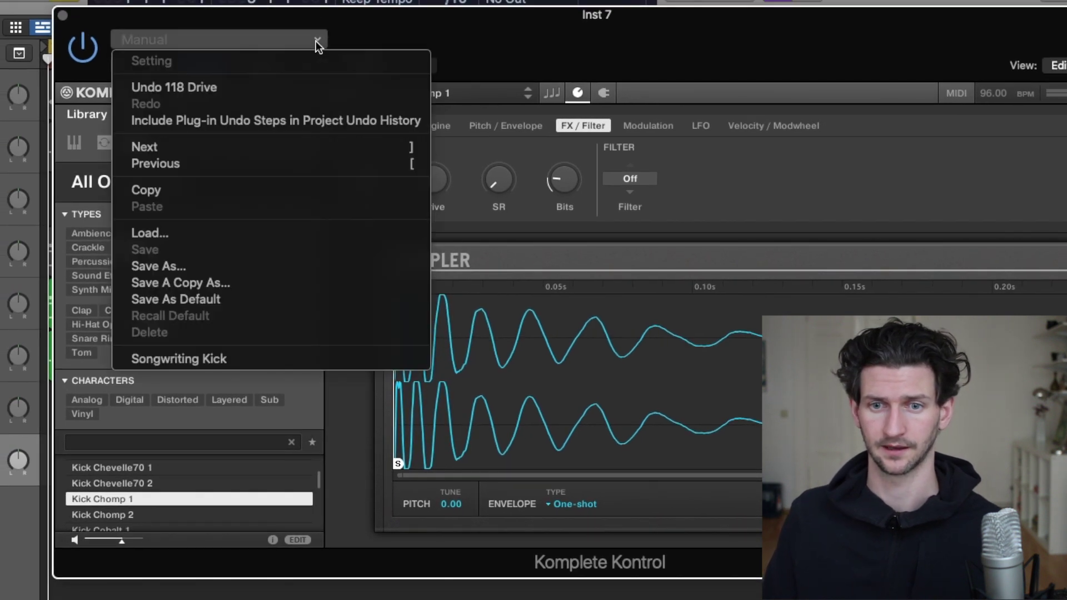
pyautogui.click(264, 266)
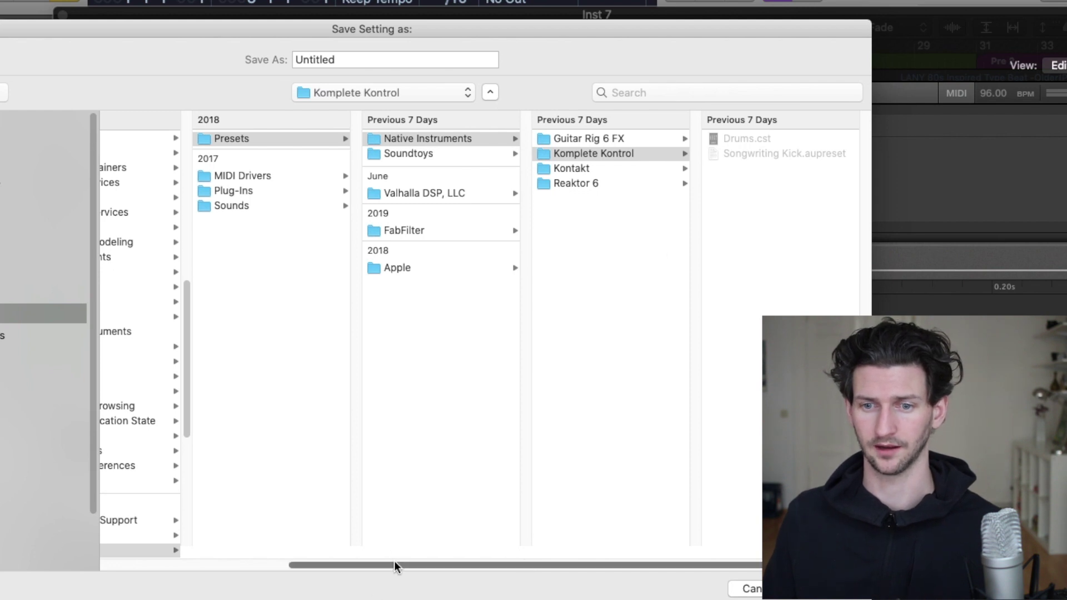
pyautogui.moveTo(394, 562); pyautogui.dragTo(186, 562)
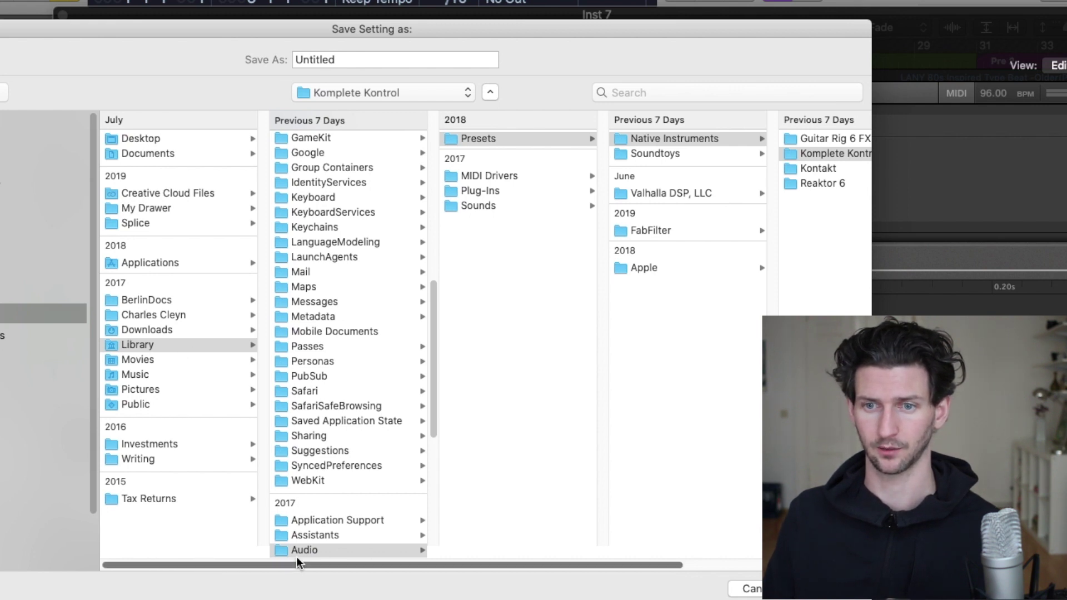
pyautogui.moveTo(389, 565); pyautogui.dragTo(557, 578)
pyautogui.moveTo(479, 565); pyautogui.dragTo(489, 564)
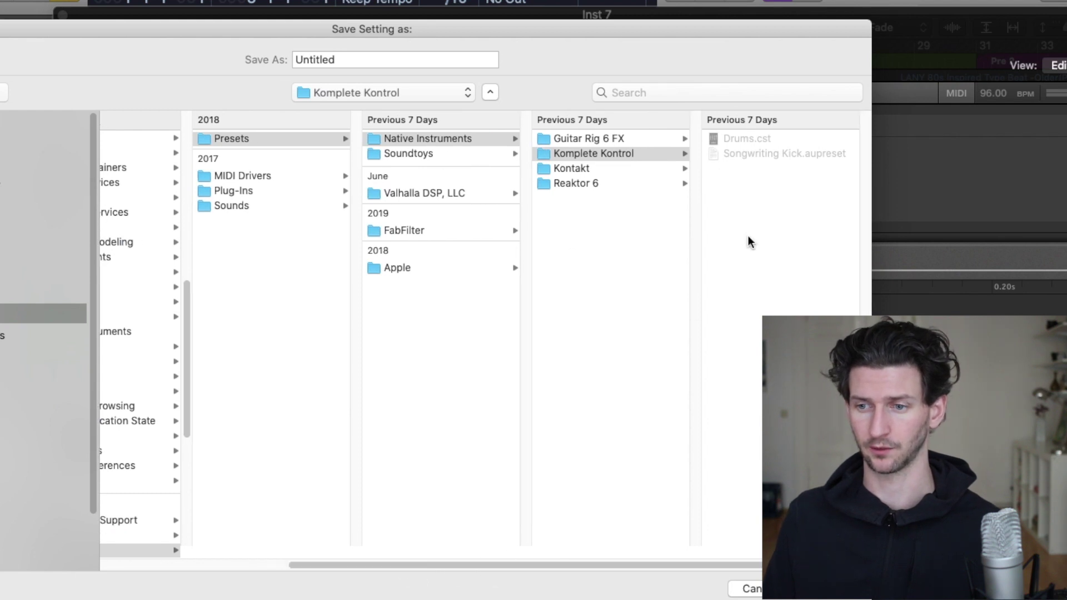
pyautogui.doubleClick(346, 61)
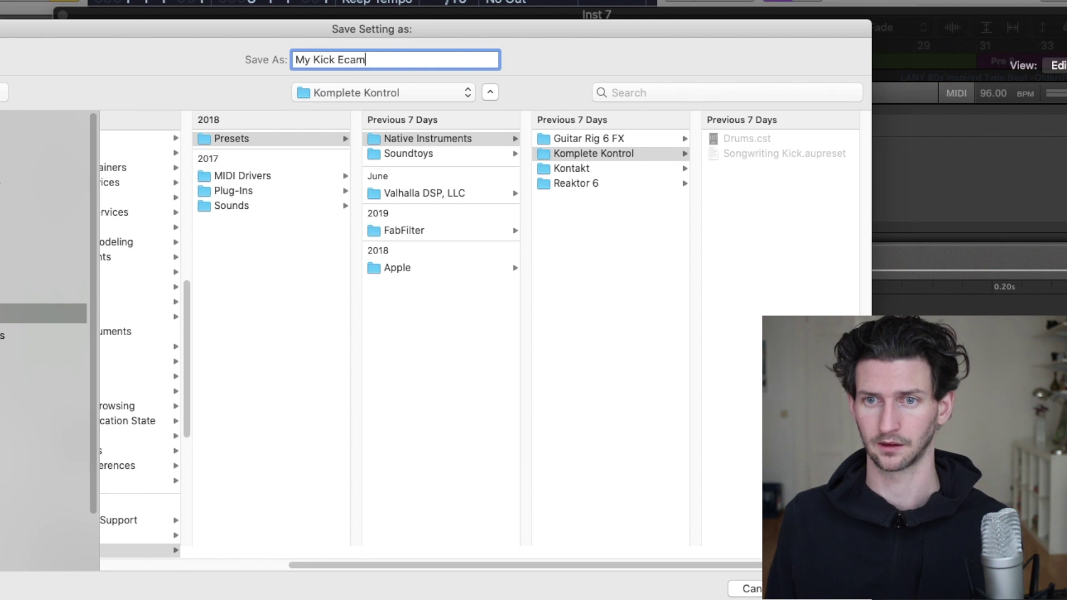
pyautogui.write('My Kick Exam')
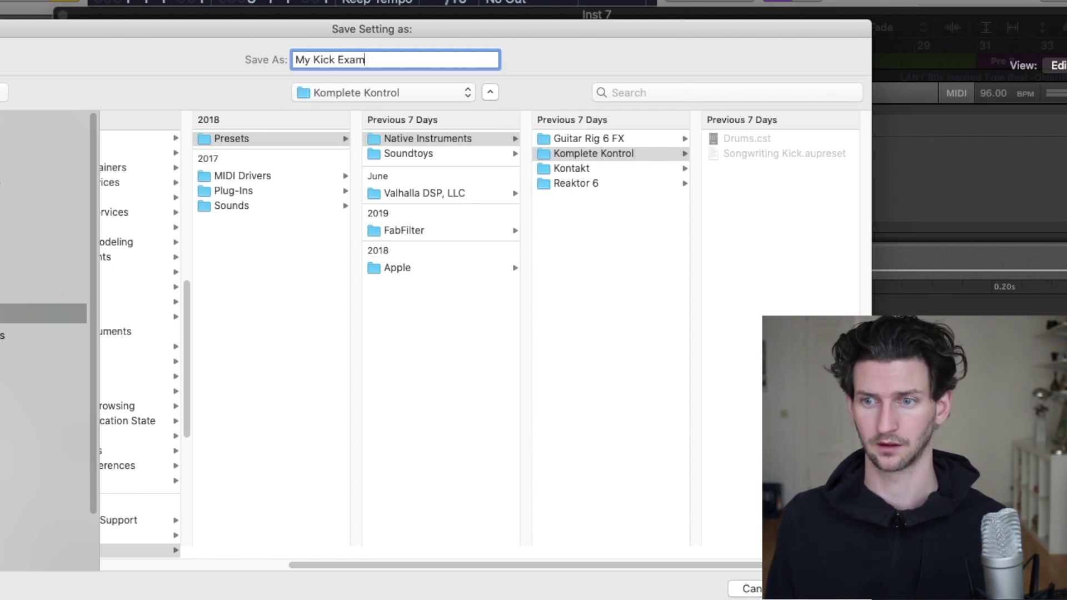
pyautogui.write('ple')
pyautogui.press('Return')
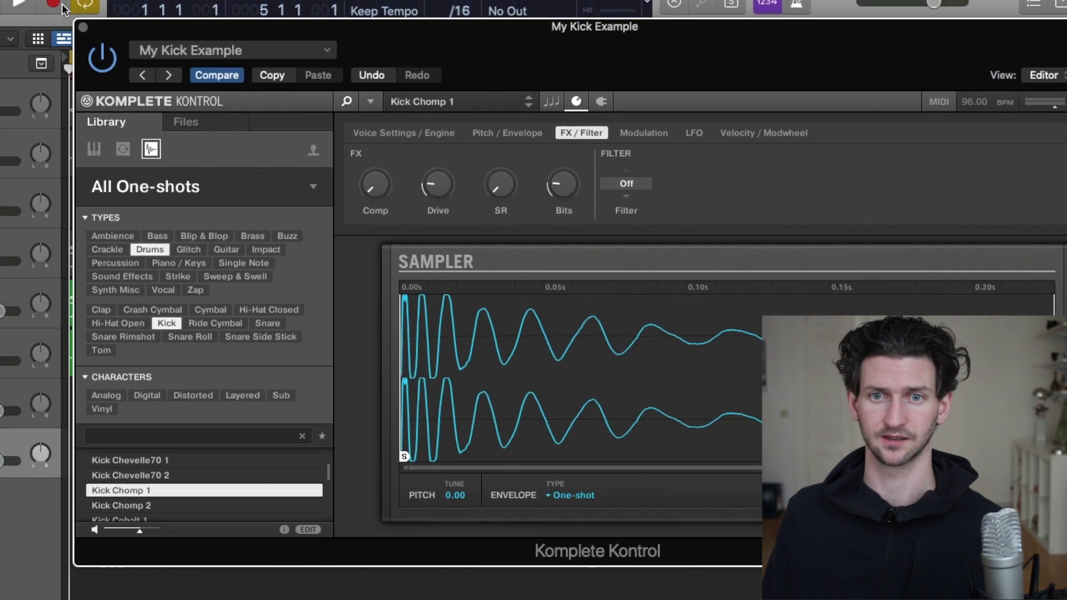
# Close Komplete Kontrol, remove the My Kick Example track, and add a Classic Electric Piano instrument track.
pyautogui.click(83, 27)
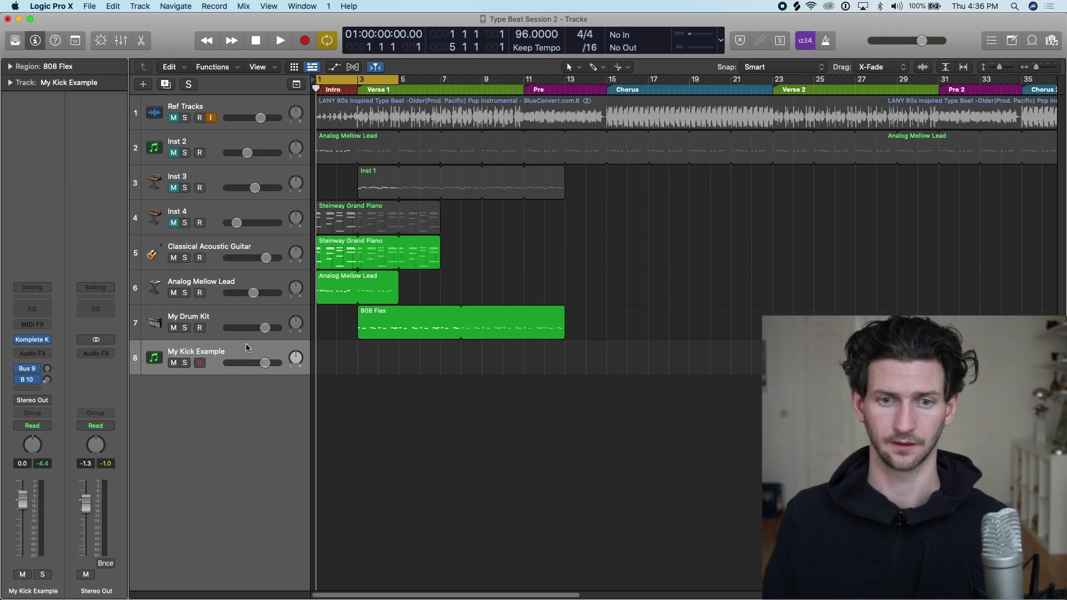
pyautogui.press('super+z')
pyautogui.click(140, 7)
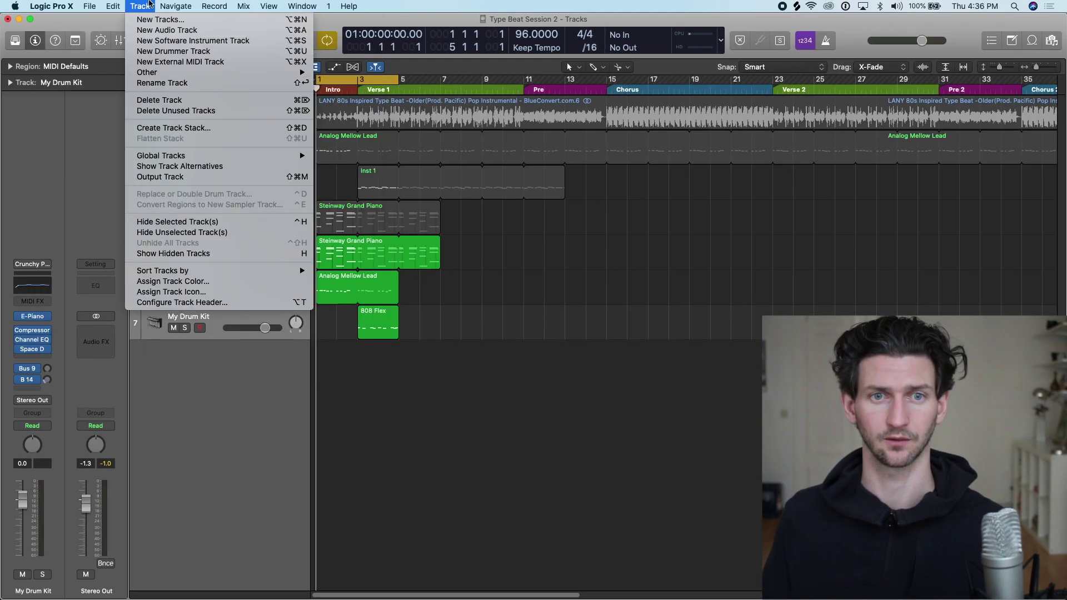
pyautogui.click(177, 39)
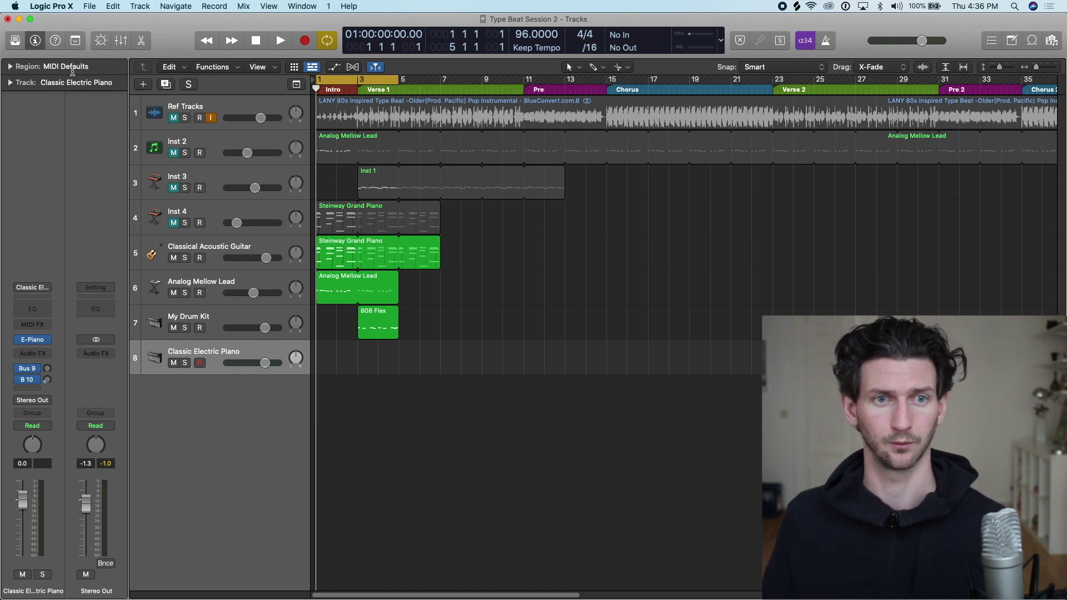
# Show the Library and put Komplete Kontrol (Stereo) on the new track's instrument slot.
pyautogui.click(16, 42)
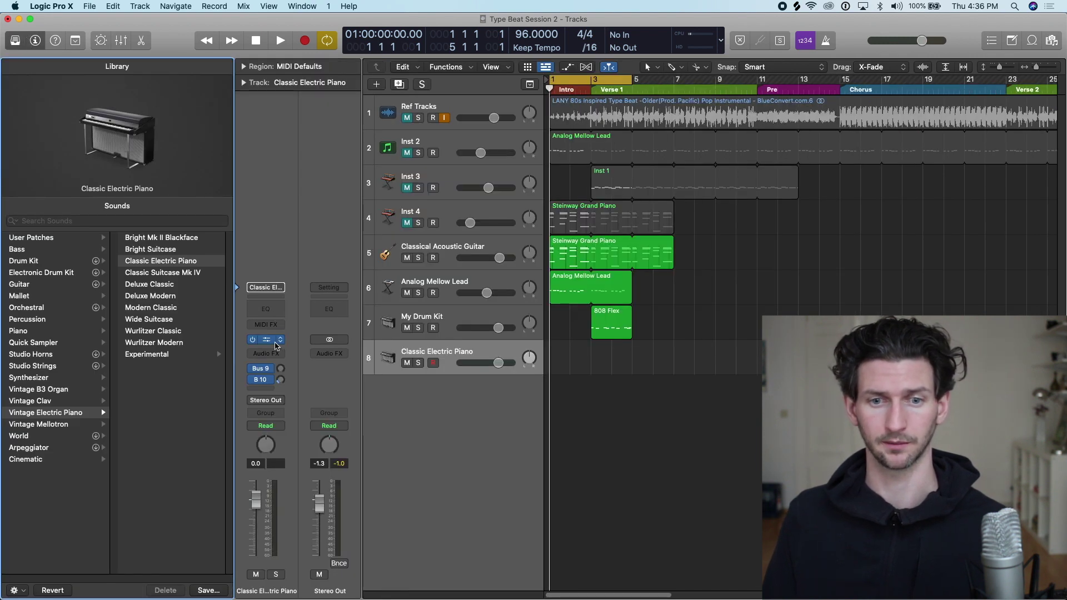
pyautogui.click(281, 345)
pyautogui.moveTo(323, 300)
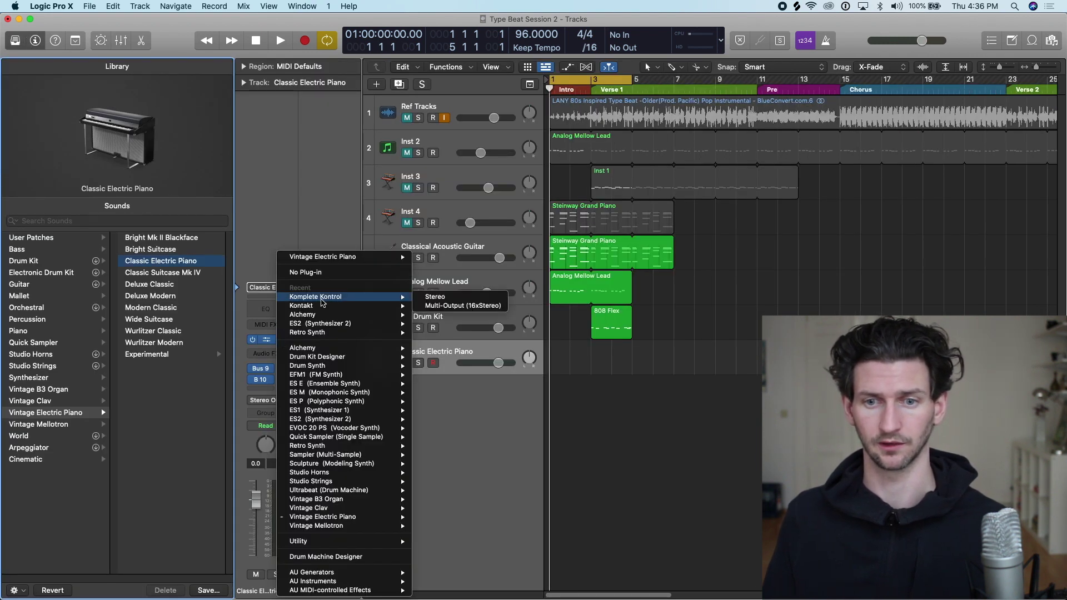
pyautogui.click(434, 298)
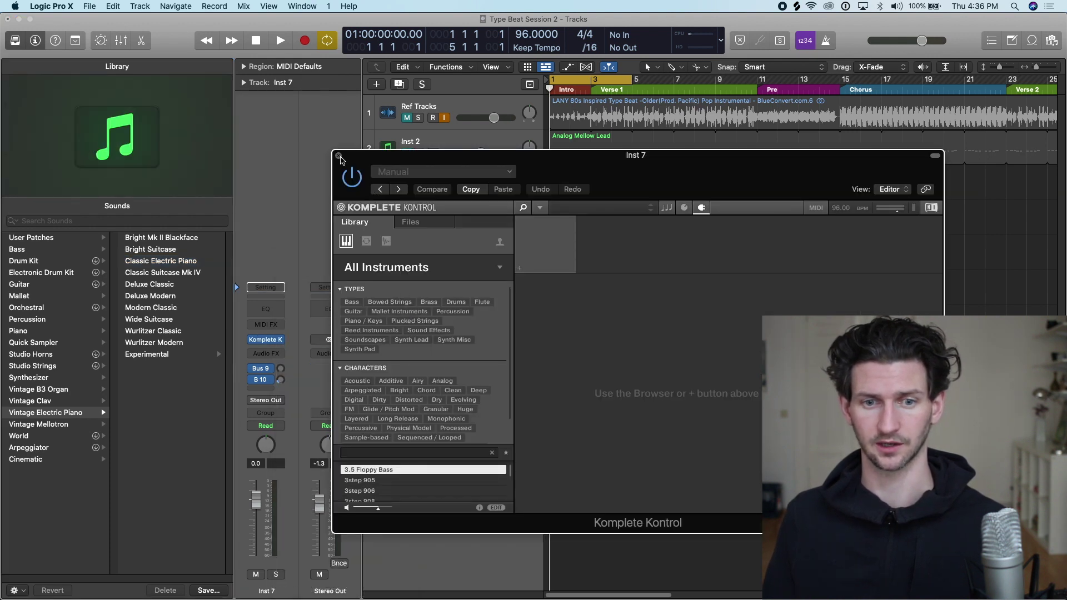
pyautogui.click(339, 156)
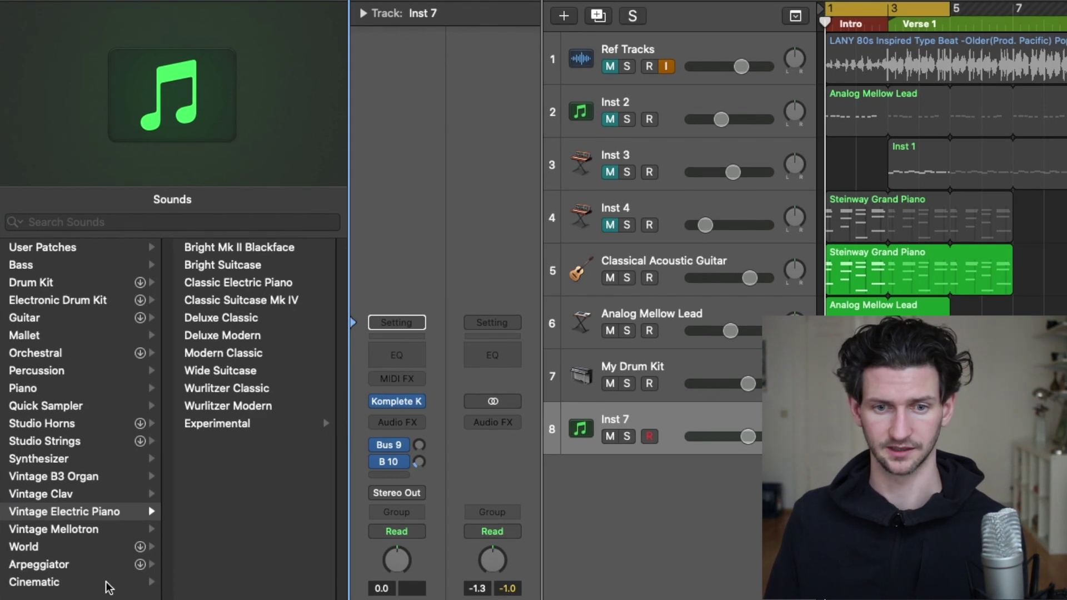
# Reload the My Kick Example preset from the Library, then add another software instrument track.
pyautogui.click(354, 402)
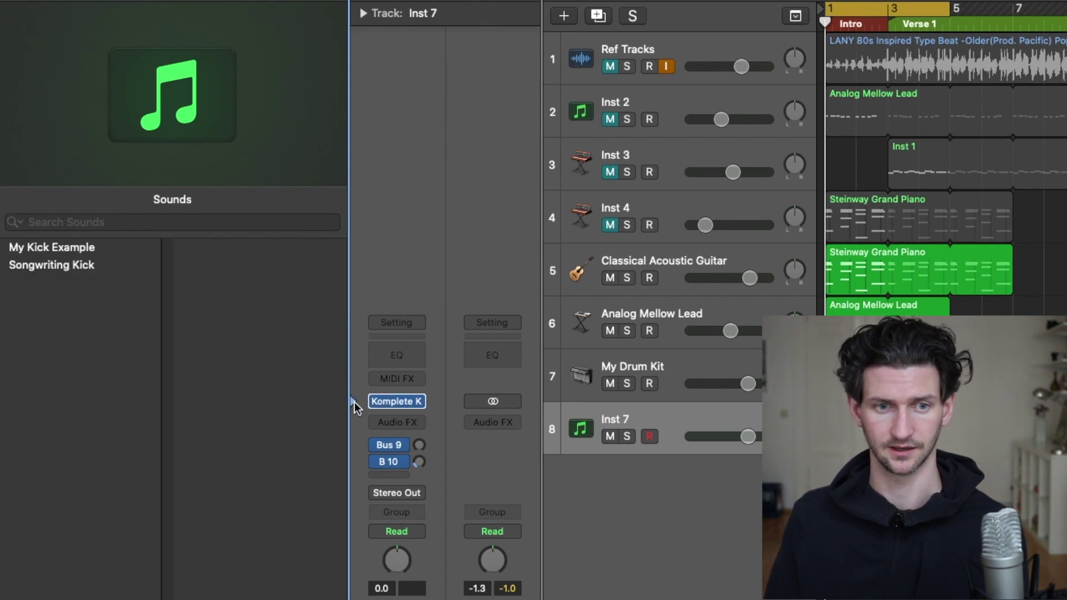
pyautogui.click(56, 254)
pyautogui.click(64, 265)
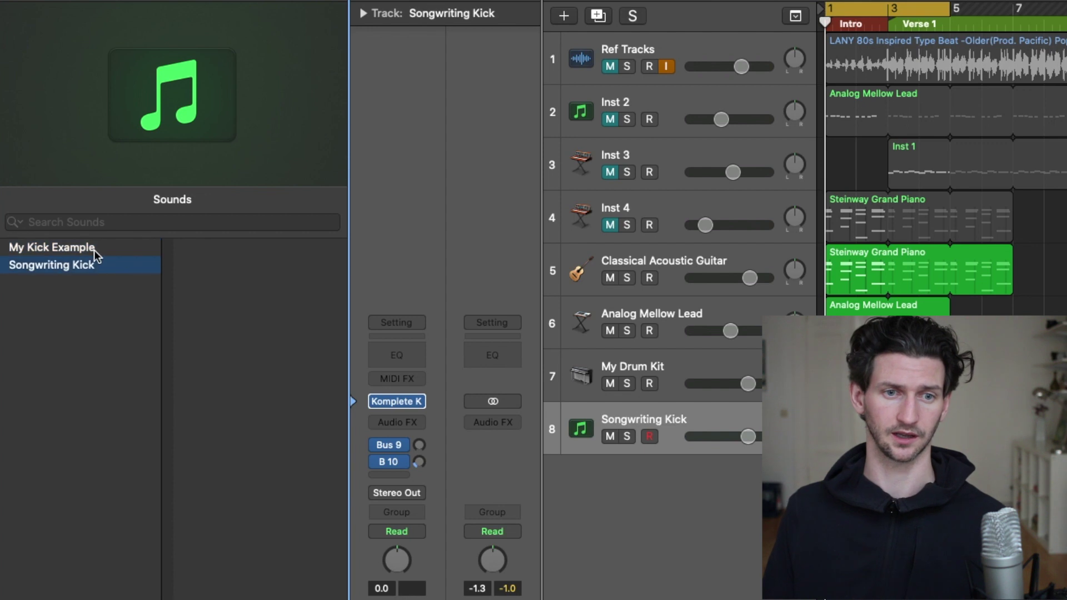
pyautogui.click(93, 249)
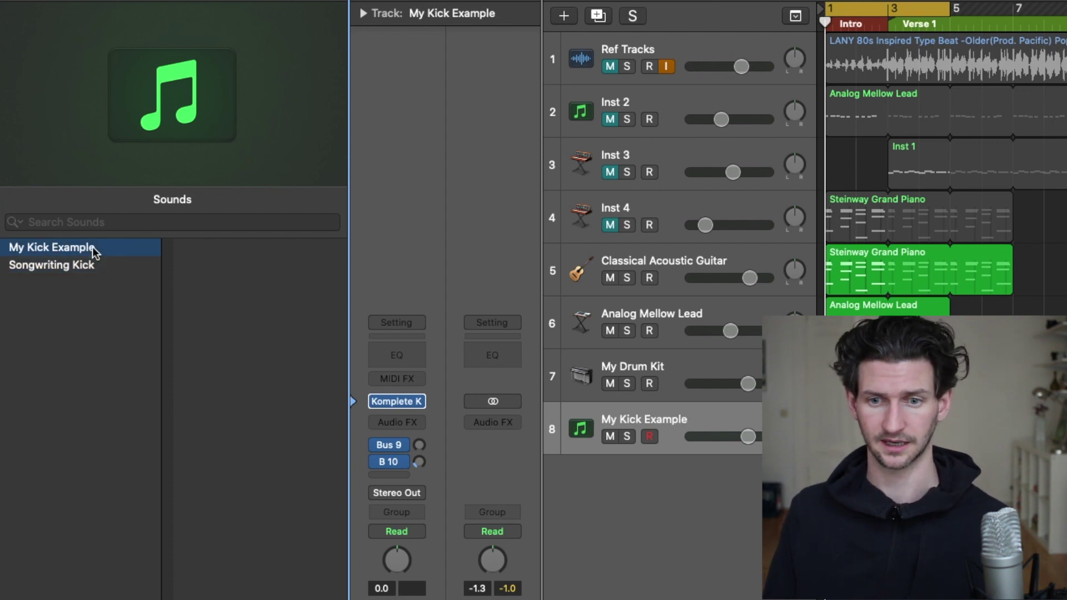
pyautogui.click(739, 419)
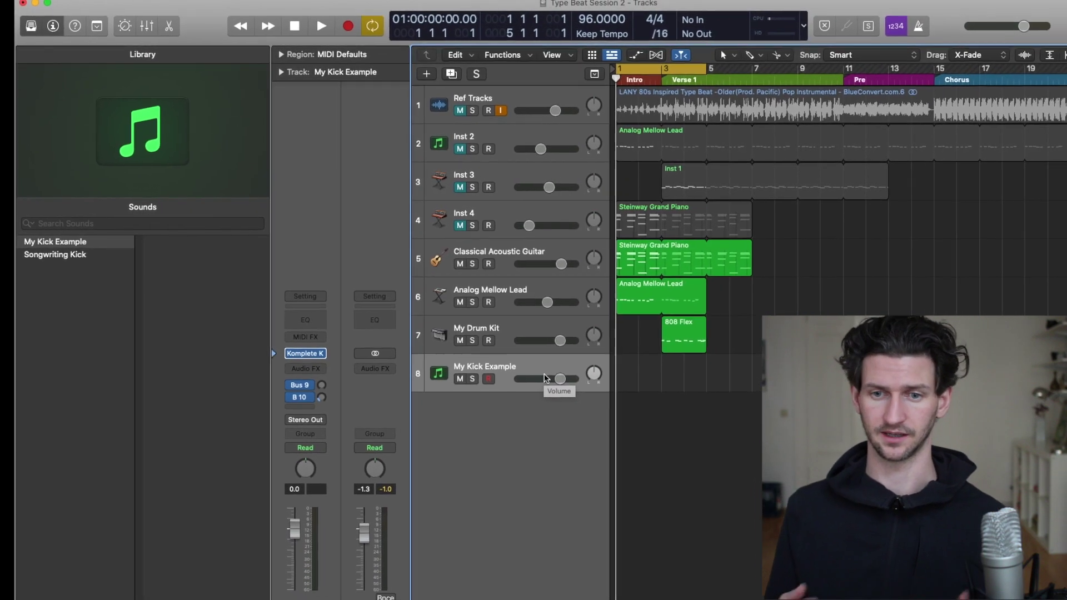
pyautogui.click(143, 4)
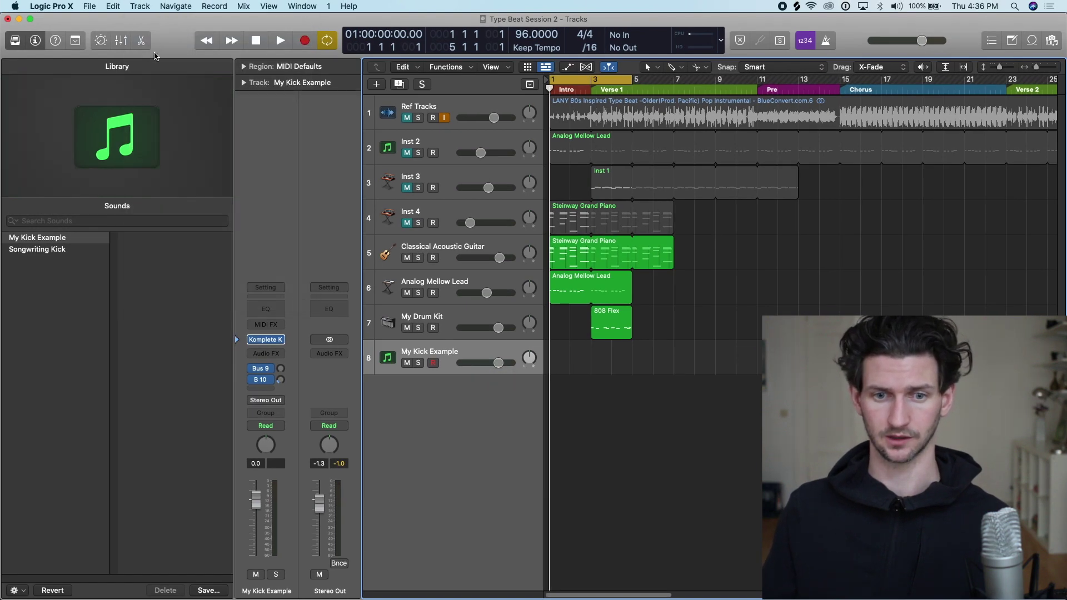
pyautogui.press('alt+super+s')
# Load Alchemy and pick the Anthemic Sync Lead preset via Leads > Industrial > Complex.
pyautogui.click(271, 339)
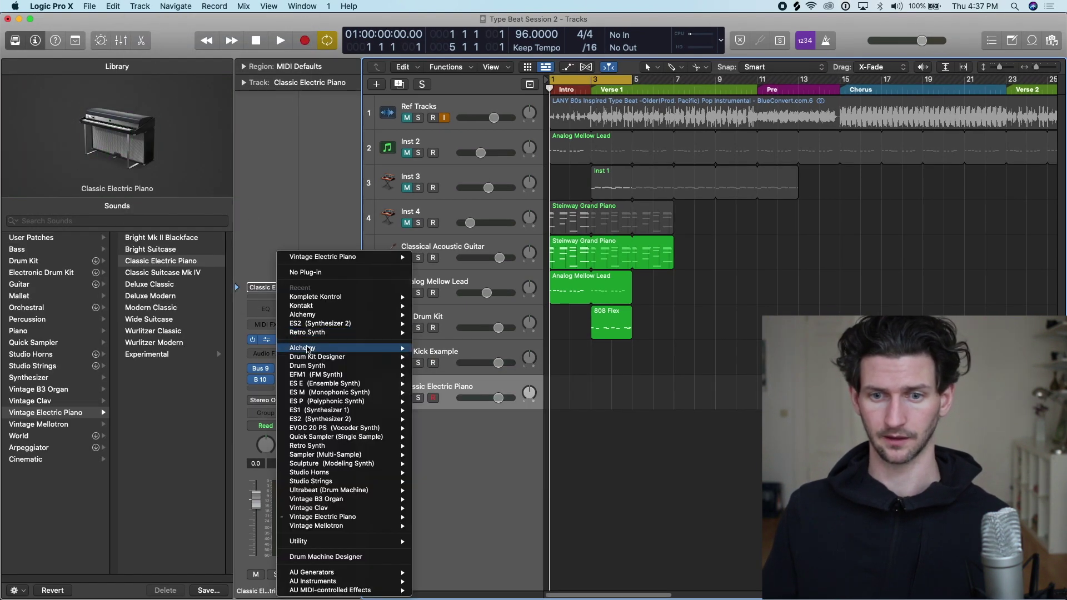
pyautogui.moveTo(307, 349)
pyautogui.click(432, 349)
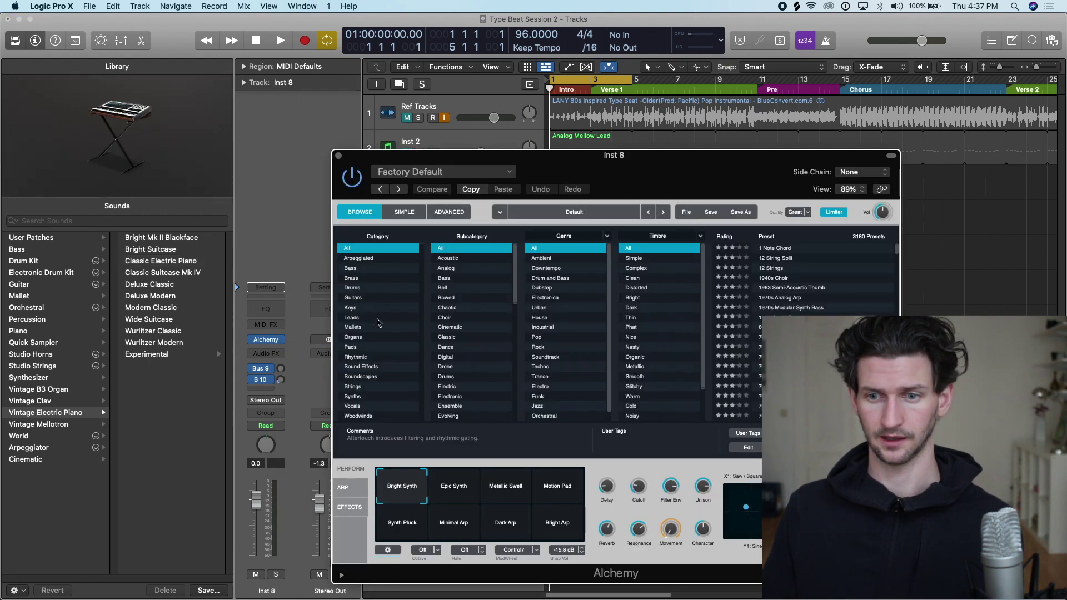
pyautogui.click(391, 318)
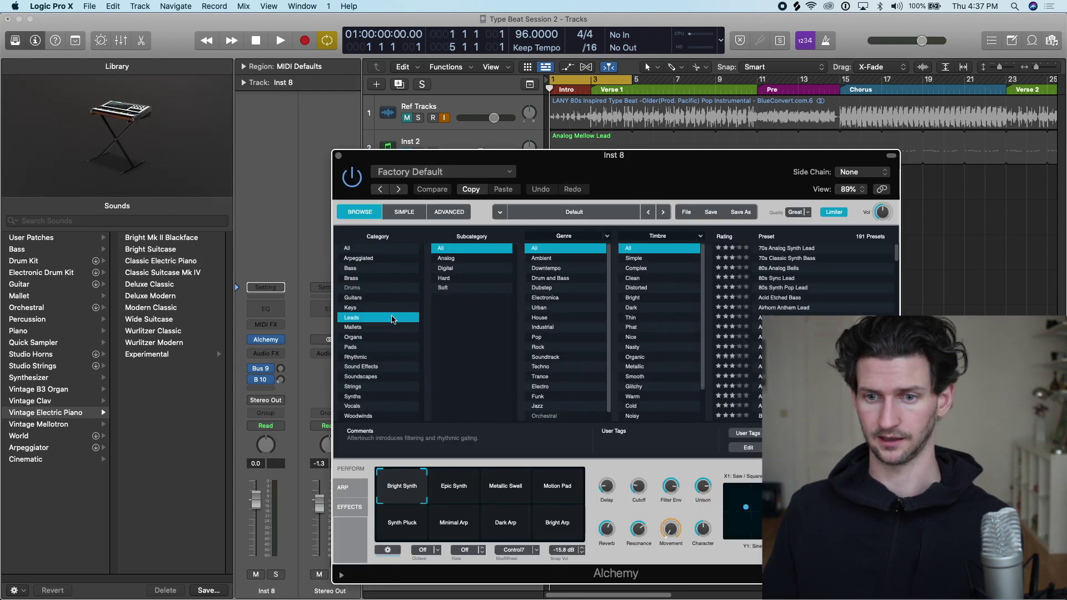
pyautogui.click(564, 327)
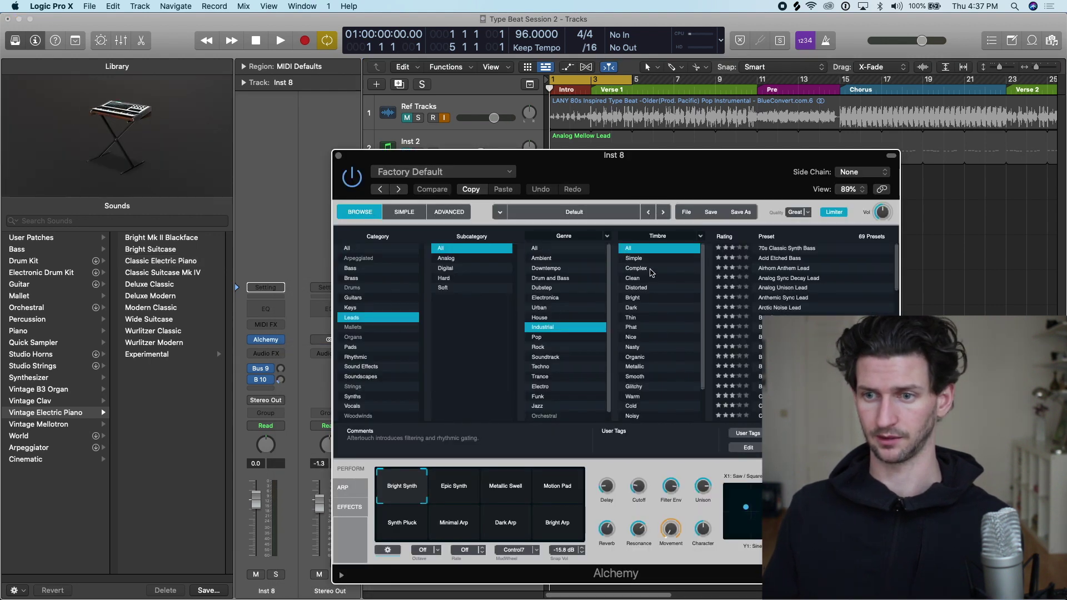
pyautogui.click(650, 269)
pyautogui.click(783, 259)
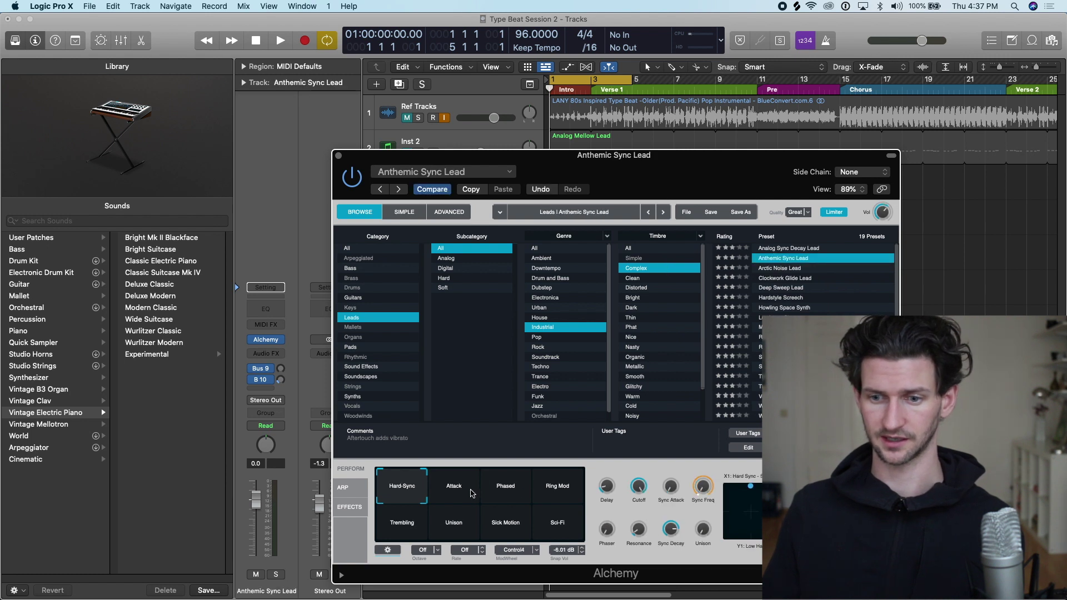
# Switch the performance pad to Attack and raise a performance knob to 82.6%.
pyautogui.click(471, 493)
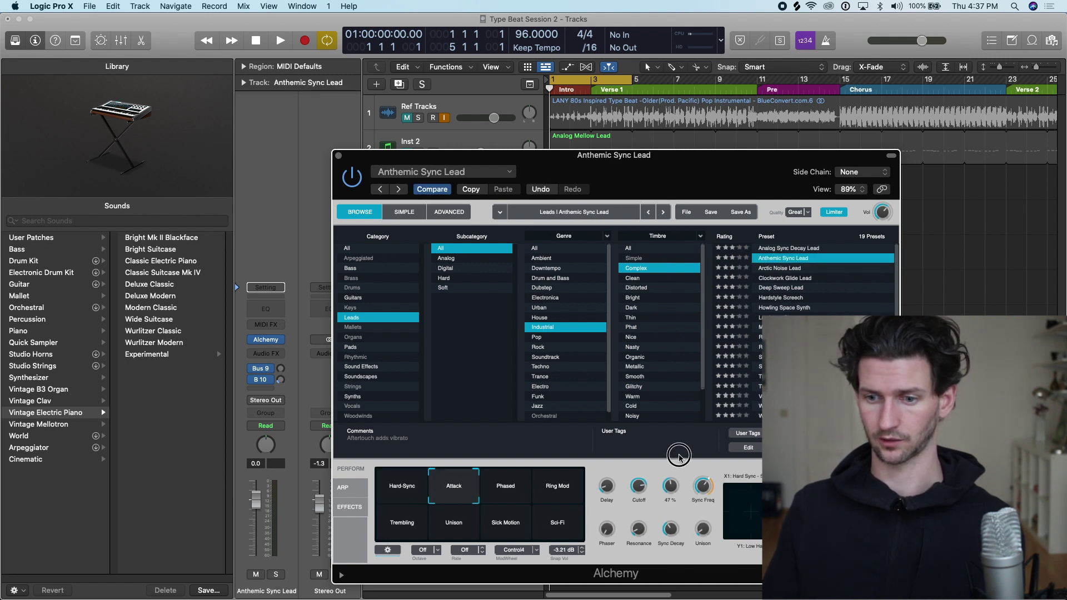
pyautogui.moveTo(706, 529); pyautogui.dragTo(707, 494)
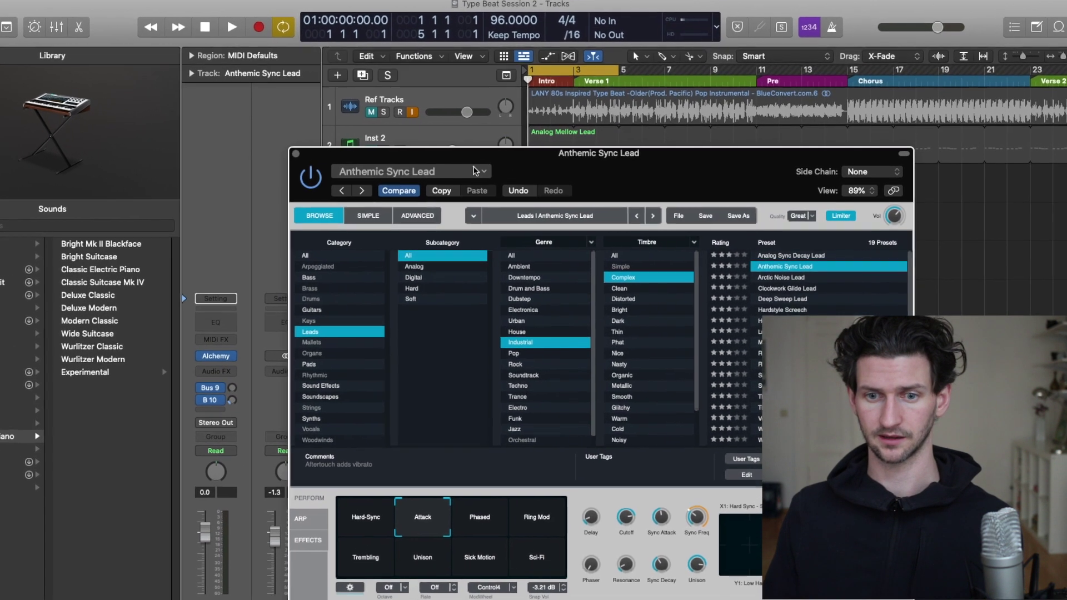
pyautogui.click(474, 171)
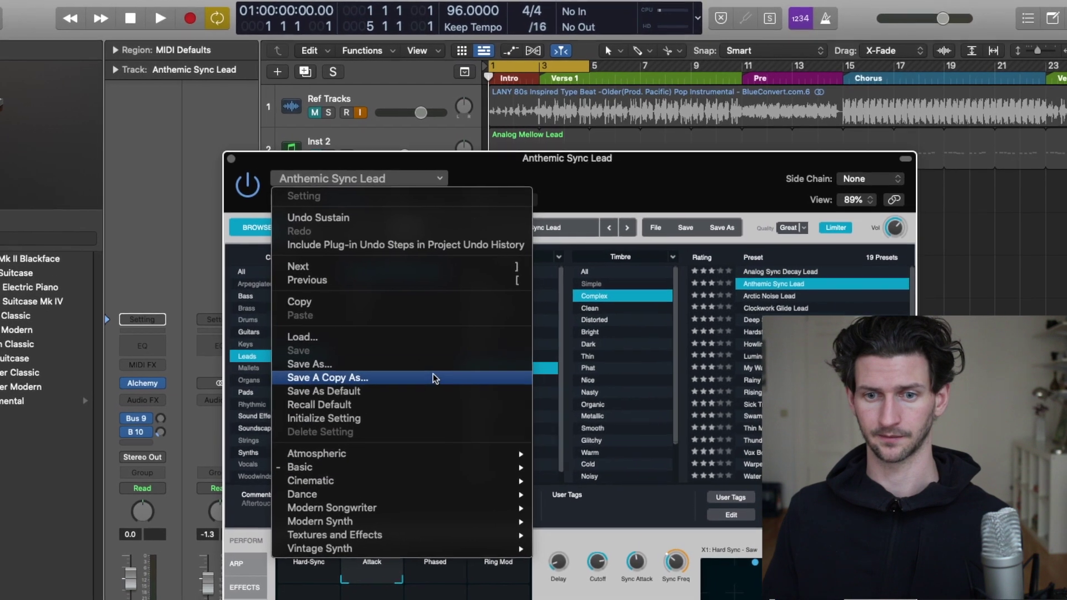
# Save a copy of the Alchemy sound as 'My Synth Example' and close the plug-in window.
pyautogui.press('Escape')
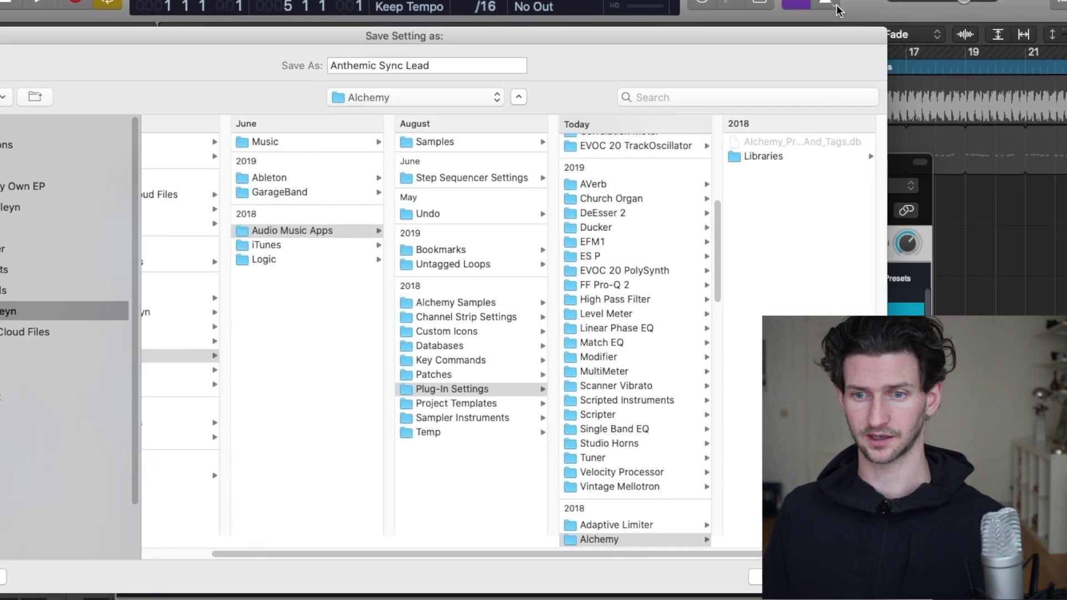
pyautogui.moveTo(491, 564)
pyautogui.mouseDown()
pyautogui.moveTo(456, 555)
pyautogui.moveTo(492, 555)
pyautogui.mouseUp()
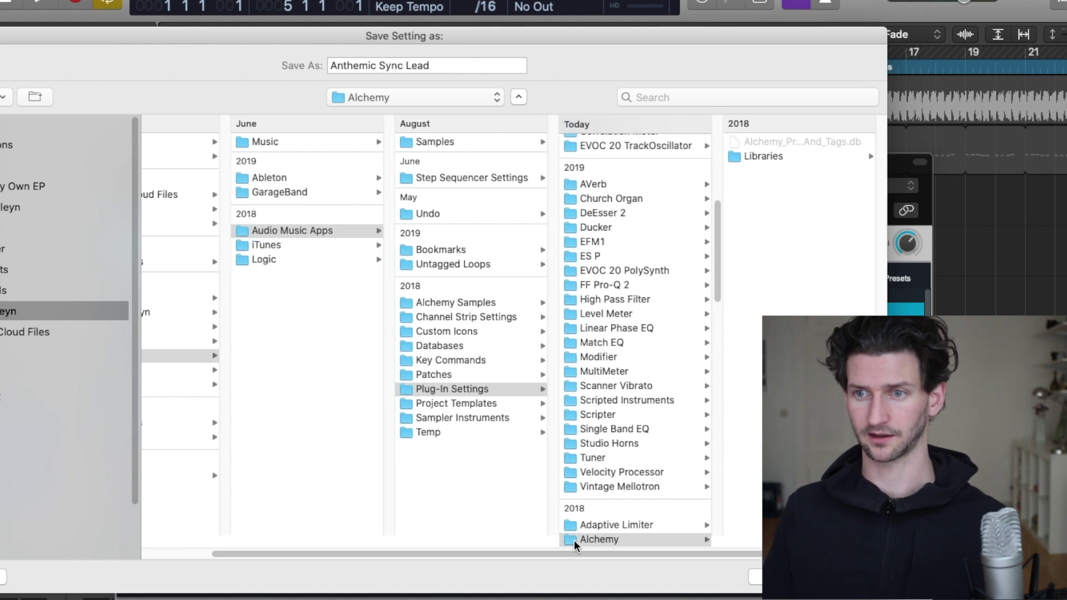
pyautogui.tripleClick(481, 67)
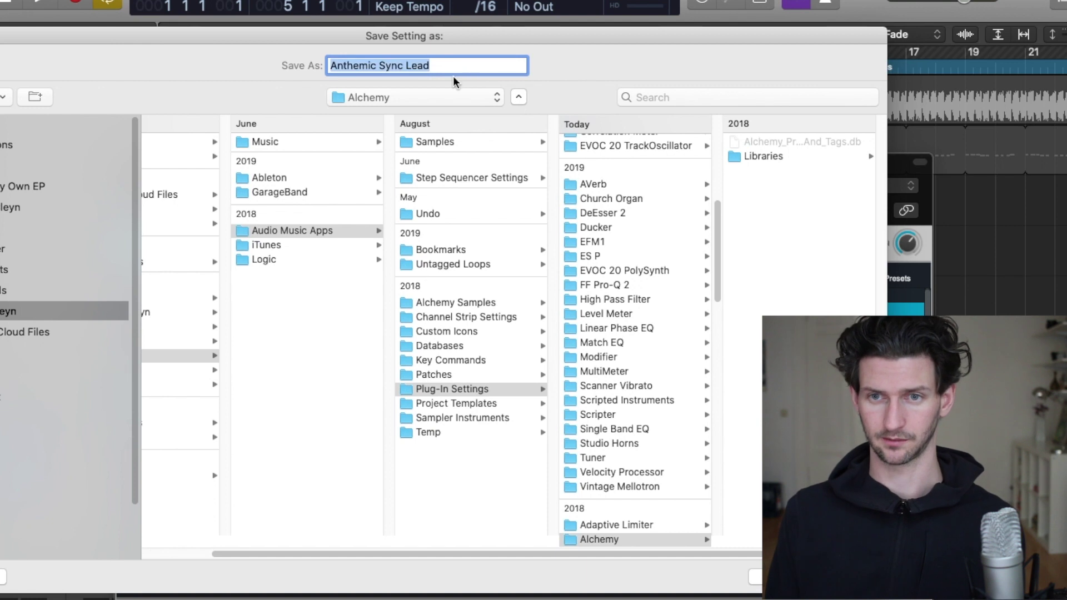
pyautogui.write('My Synth Example')
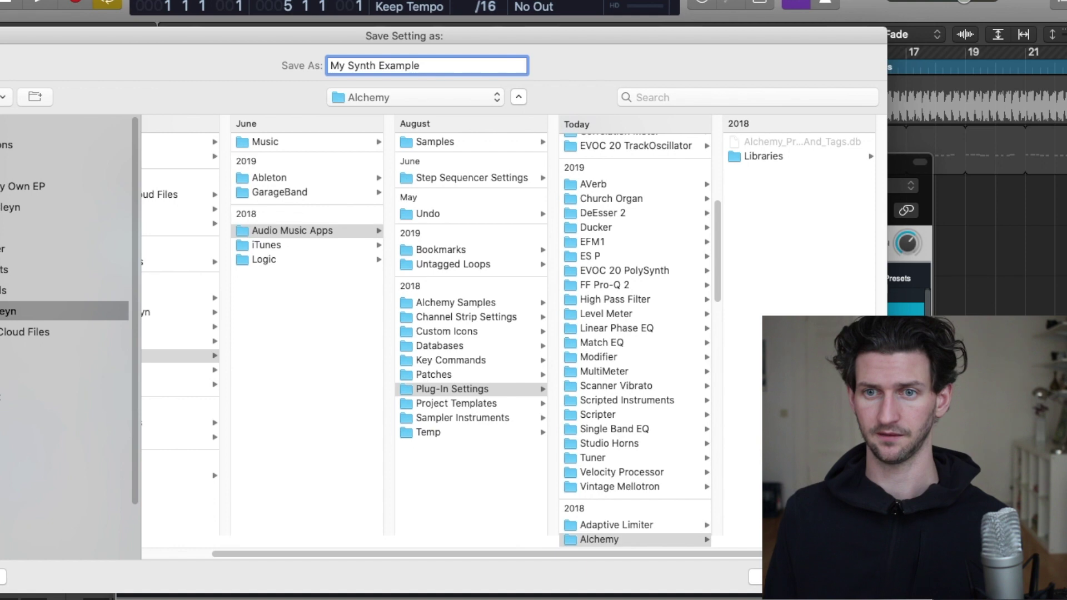
pyautogui.press('Return')
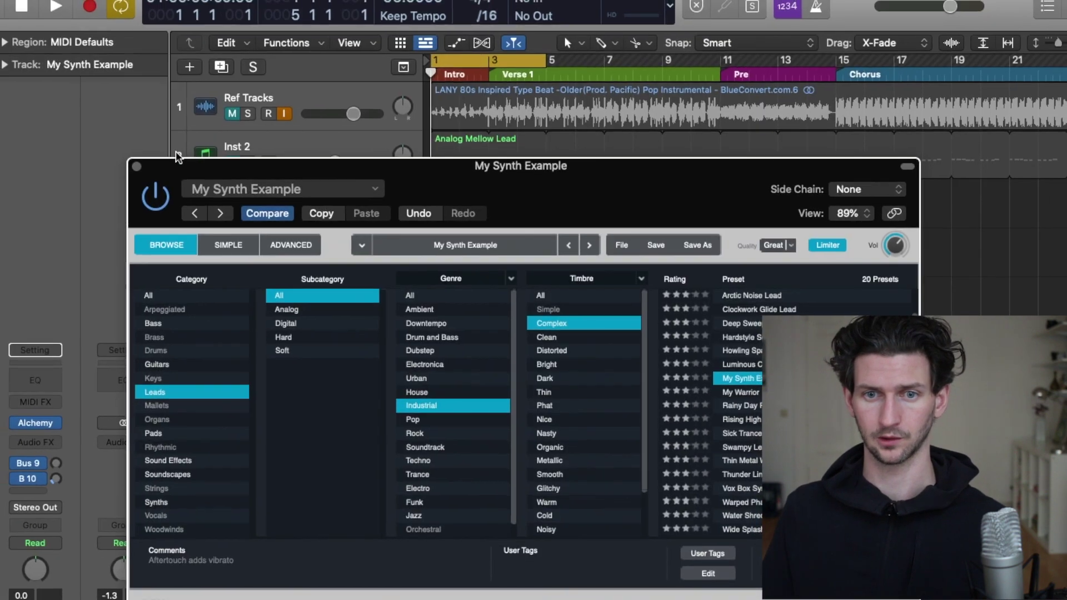
pyautogui.click(136, 166)
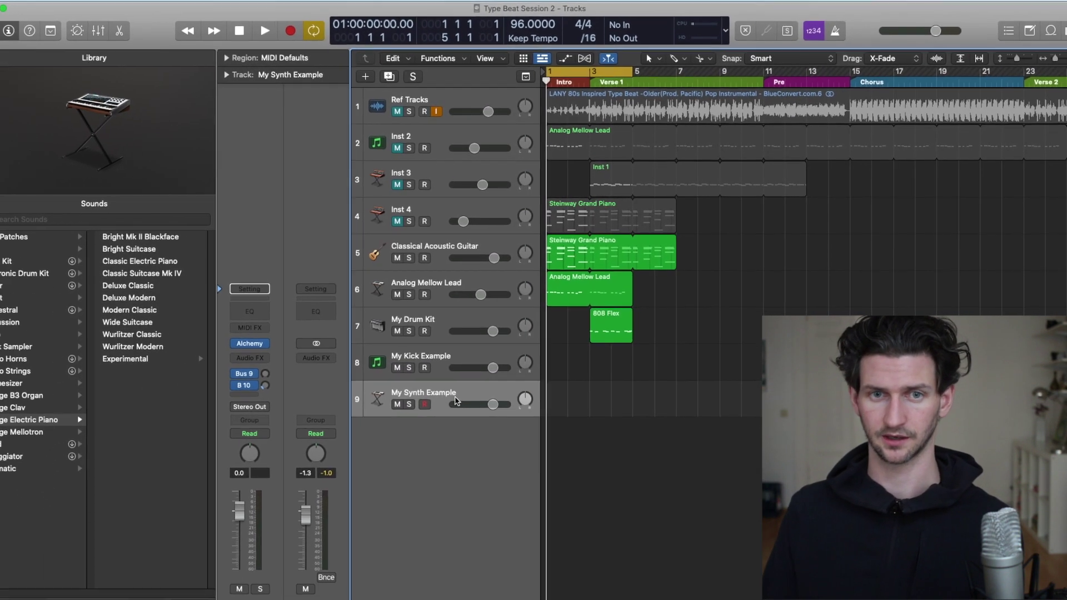
# Delete the My Synth Example track and create a new software instrument track.
pyautogui.press('super+BackSpace')
pyautogui.click(140, 6)
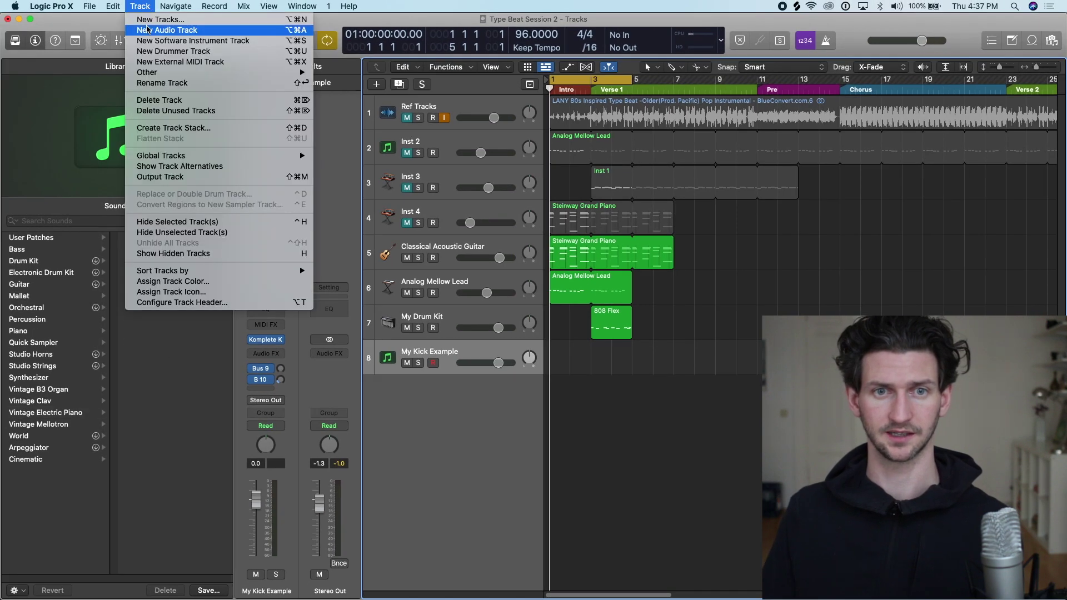
pyautogui.click(184, 40)
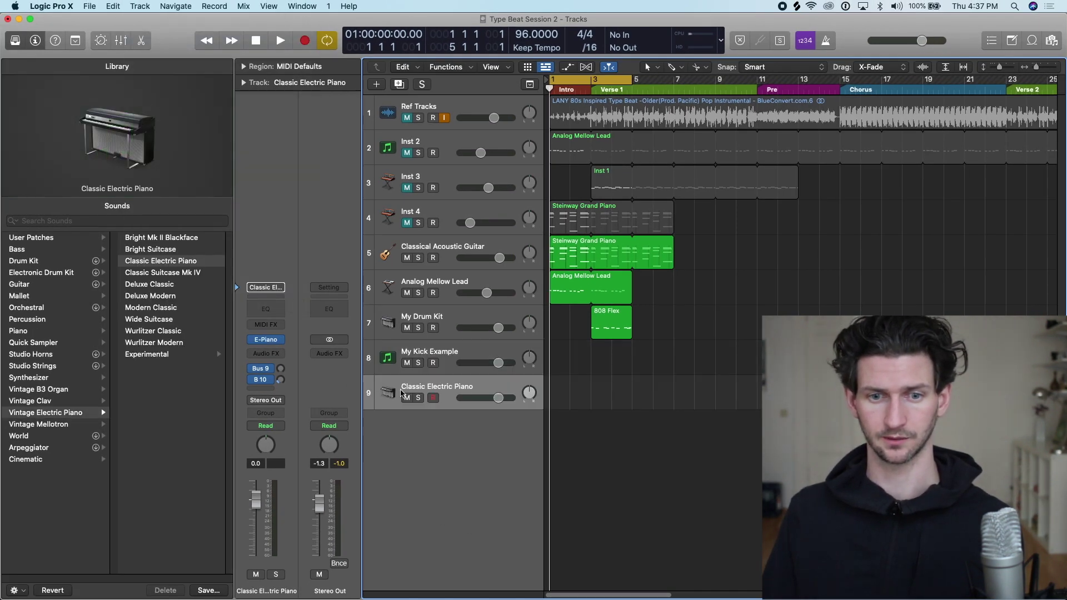
# Load a stereo Alchemy on the track with the saved My Synth Example patch from the Library.
pyautogui.click(269, 341)
pyautogui.moveTo(305, 348)
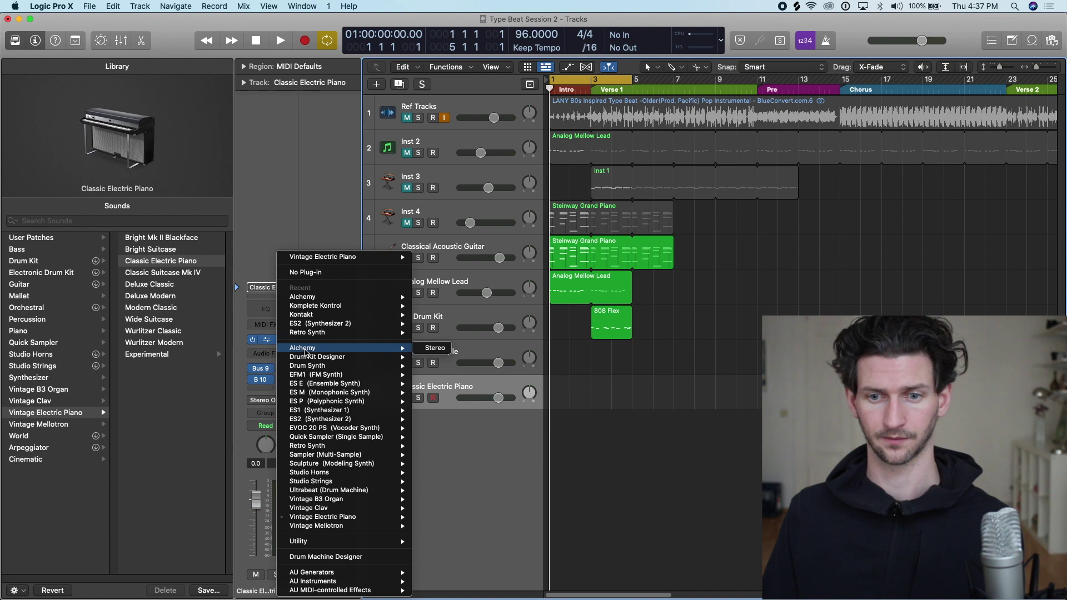
pyautogui.click(435, 348)
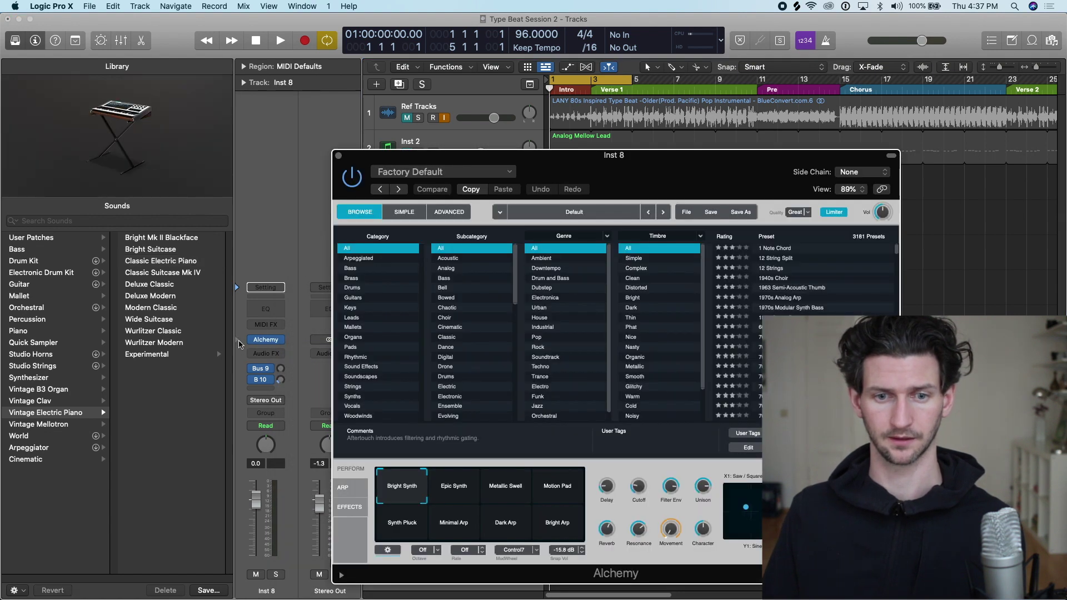
pyautogui.click(239, 343)
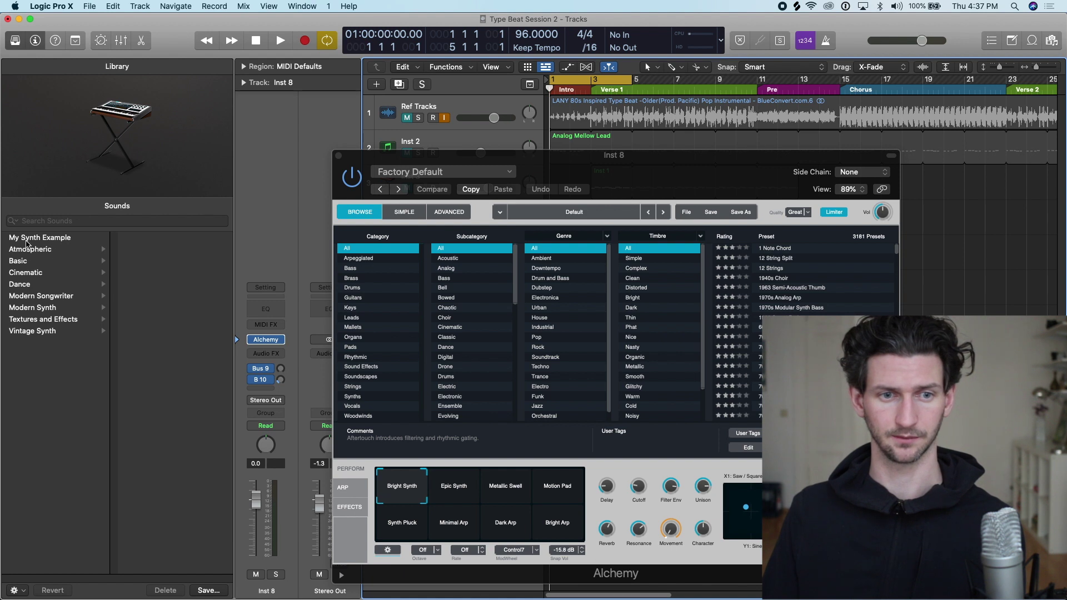
pyautogui.click(26, 241)
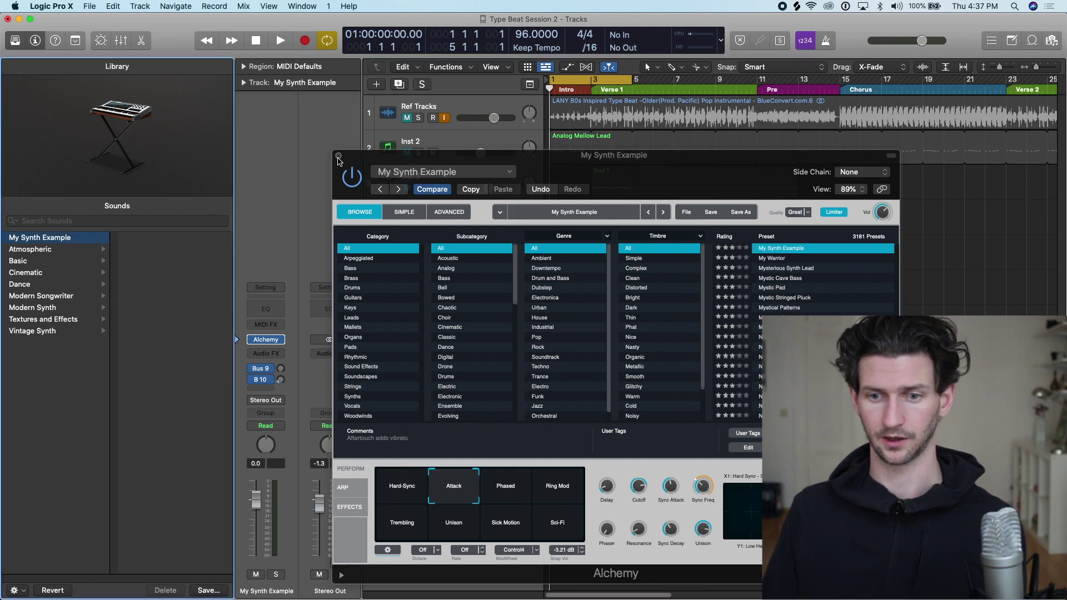
pyautogui.click(339, 157)
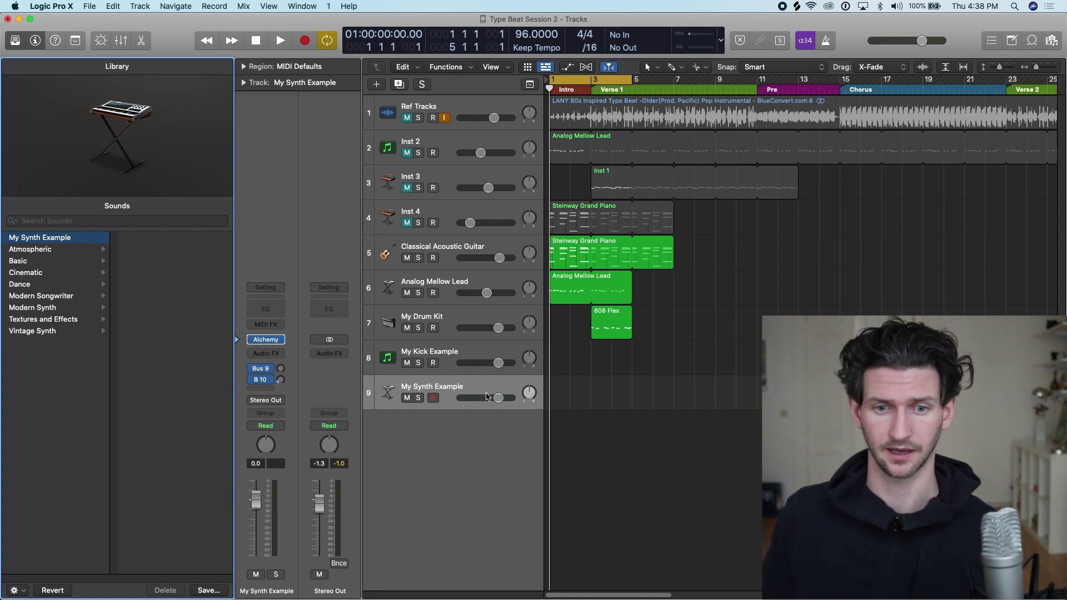
pyautogui.click(284, 353)
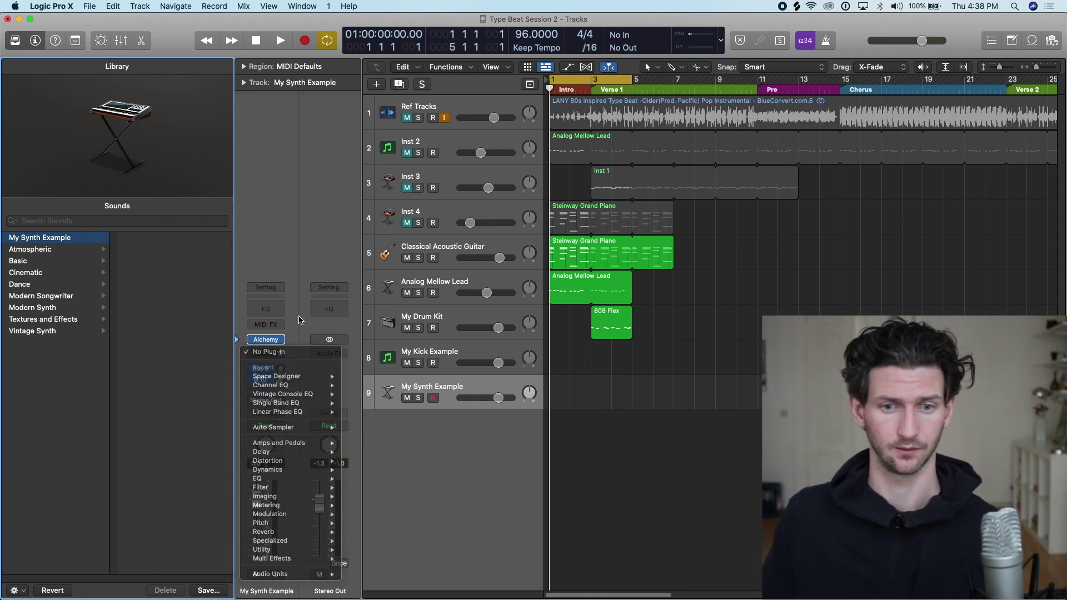
# Insert a stereo Space Designer reverb and load Large Spaces > Rooms > 02.3s Clean Room.
pyautogui.press('Escape')
pyautogui.click(289, 353)
pyautogui.moveTo(289, 376)
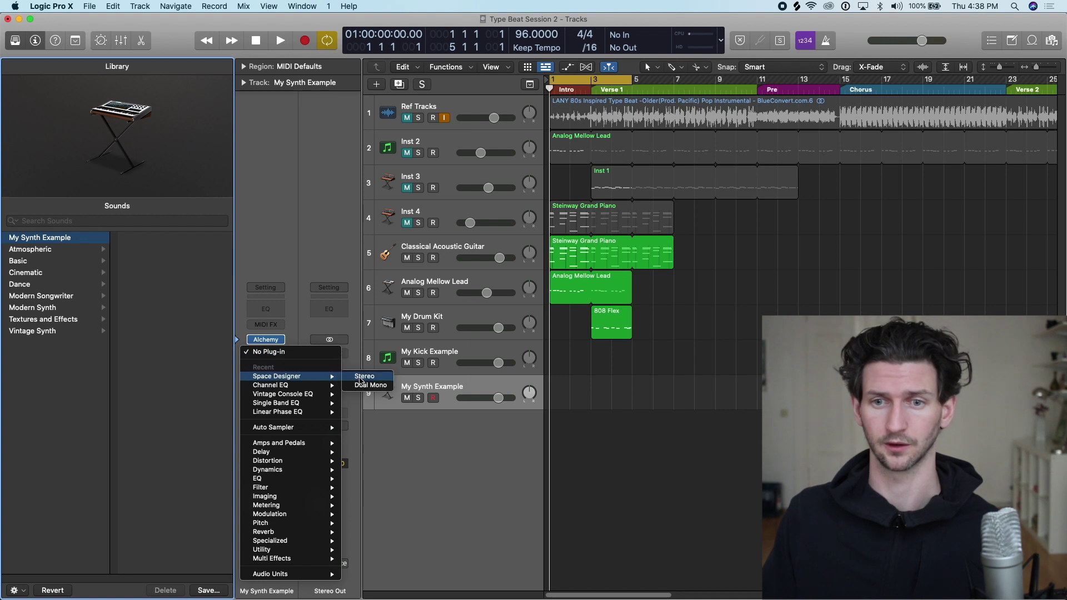
pyautogui.click(365, 377)
pyautogui.moveTo(525, 171); pyautogui.dragTo(411, 96)
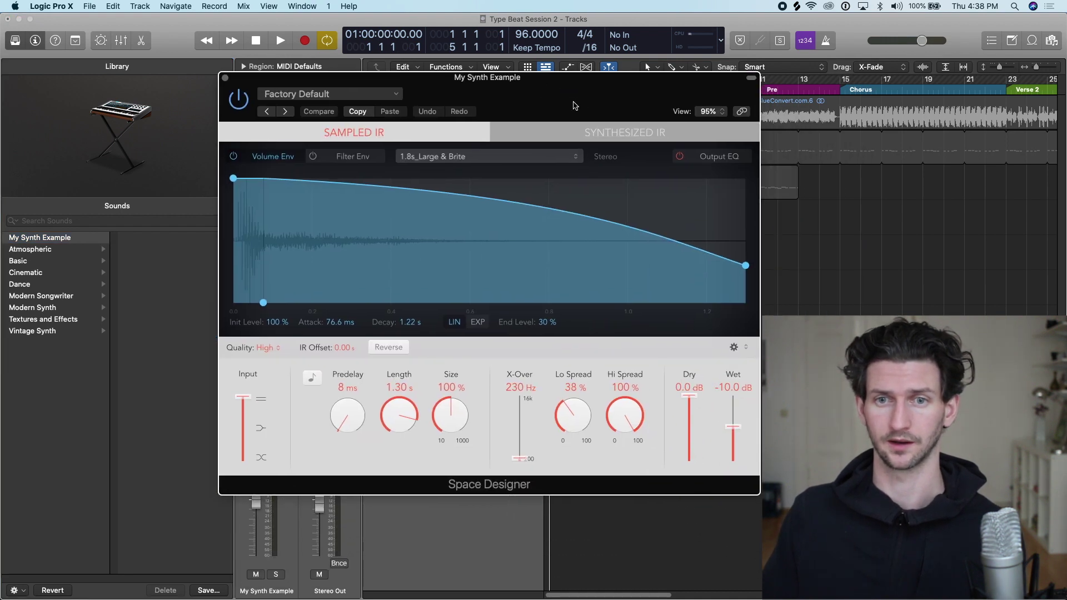
pyautogui.click(397, 94)
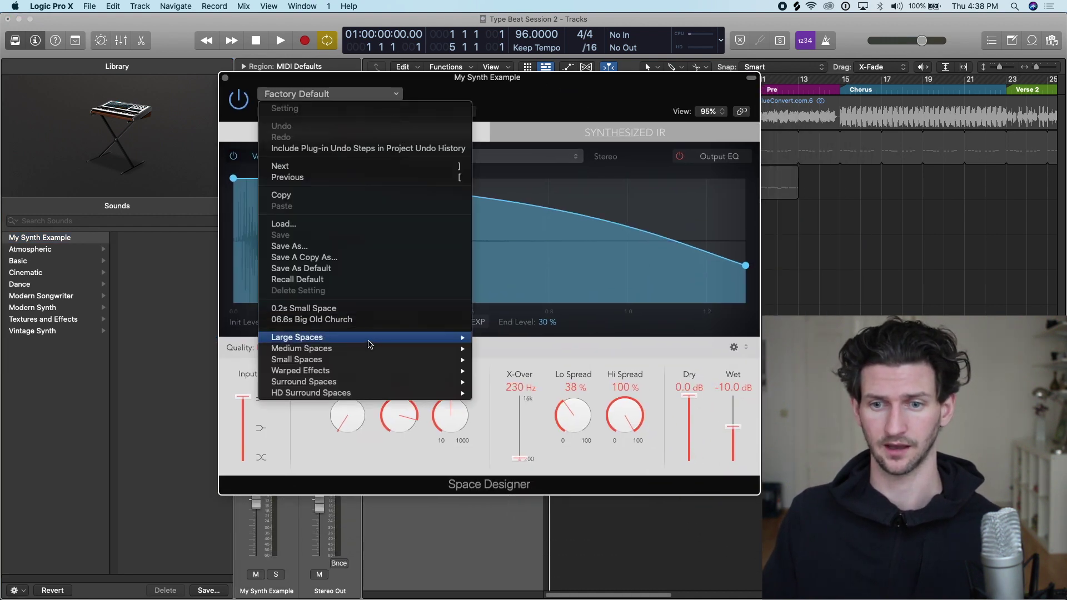
pyautogui.moveTo(368, 337)
pyautogui.moveTo(522, 336)
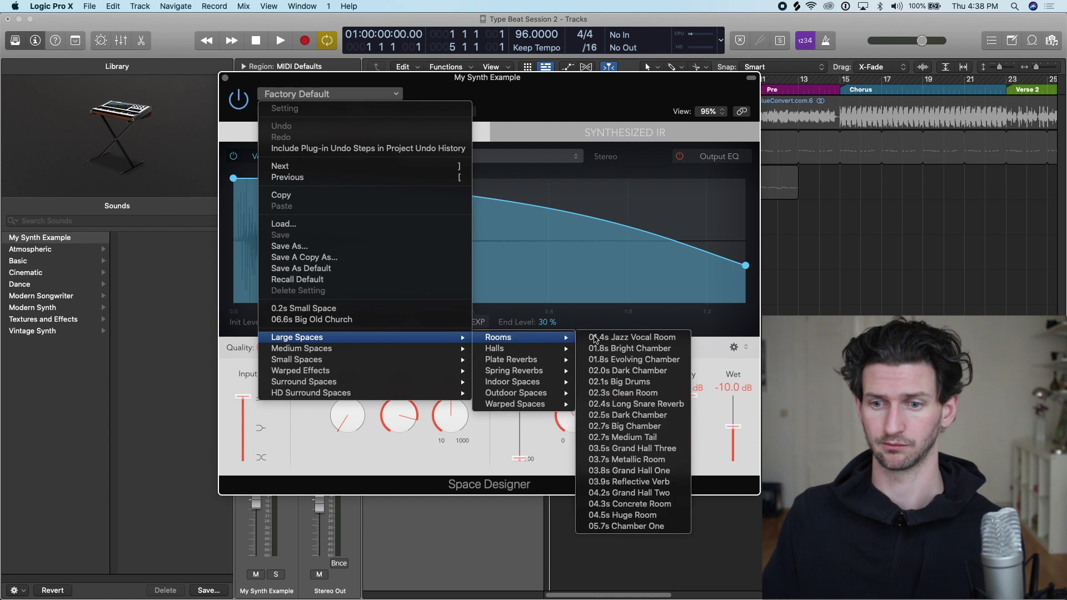
pyautogui.click(643, 394)
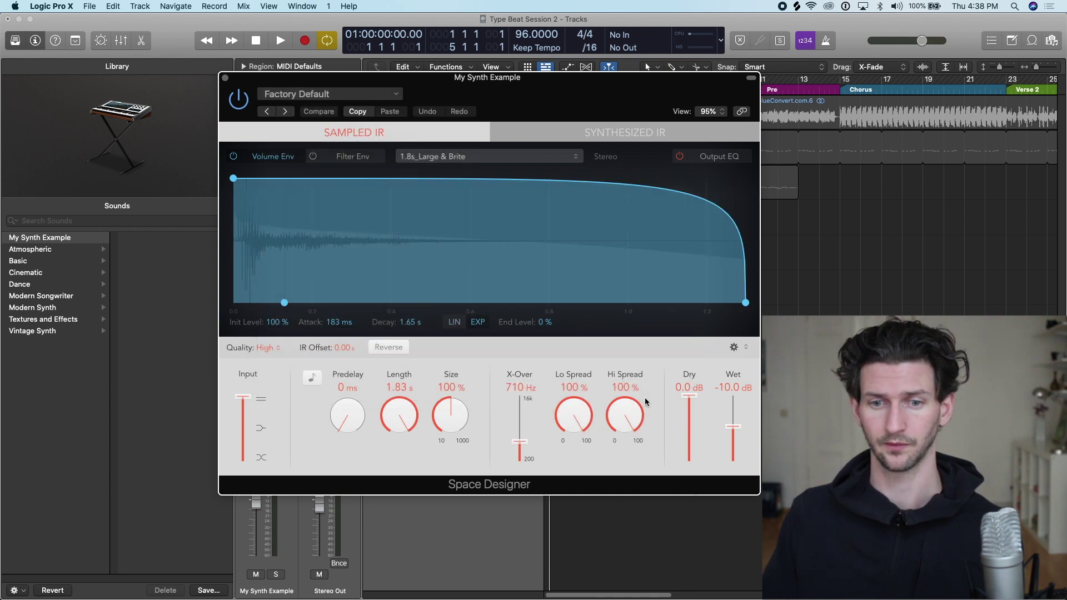
# Set predelay to 268 ms, size to 300%, wet to about -0.4 dB and hi spread to 68%.
pyautogui.moveTo(351, 420); pyautogui.dragTo(362, 376)
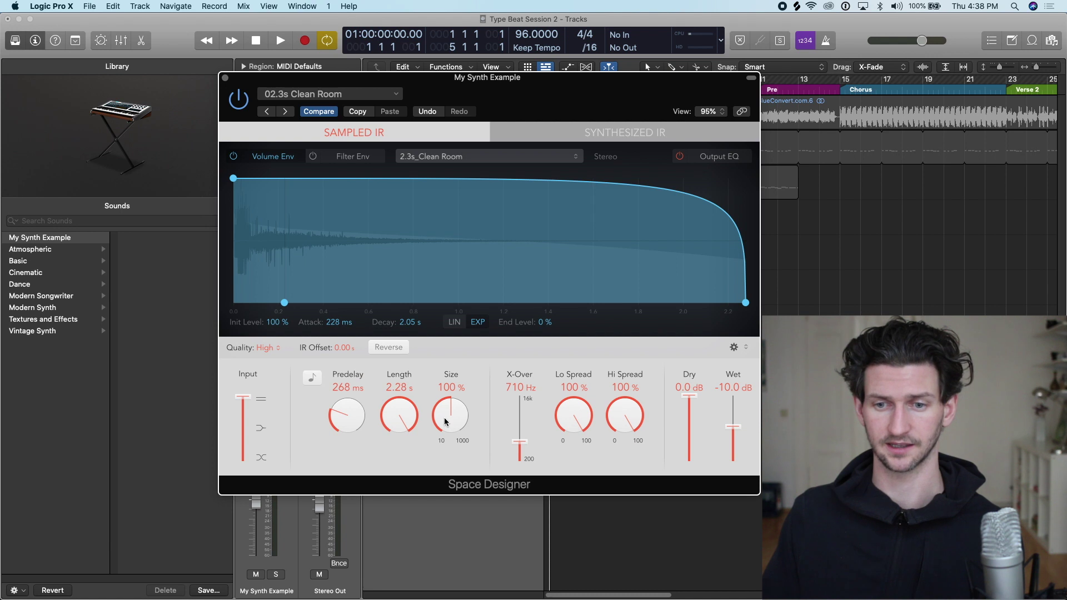
pyautogui.moveTo(444, 421); pyautogui.dragTo(492, 373)
pyautogui.moveTo(732, 427); pyautogui.dragTo(630, 480)
pyautogui.moveTo(745, 303); pyautogui.dragTo(669, 303)
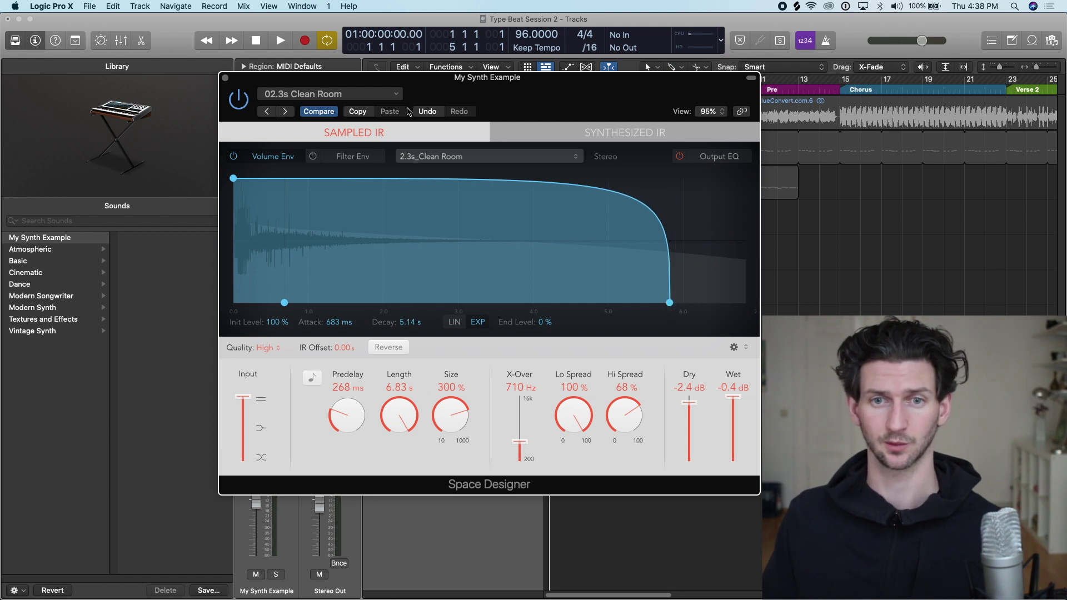
pyautogui.click(398, 94)
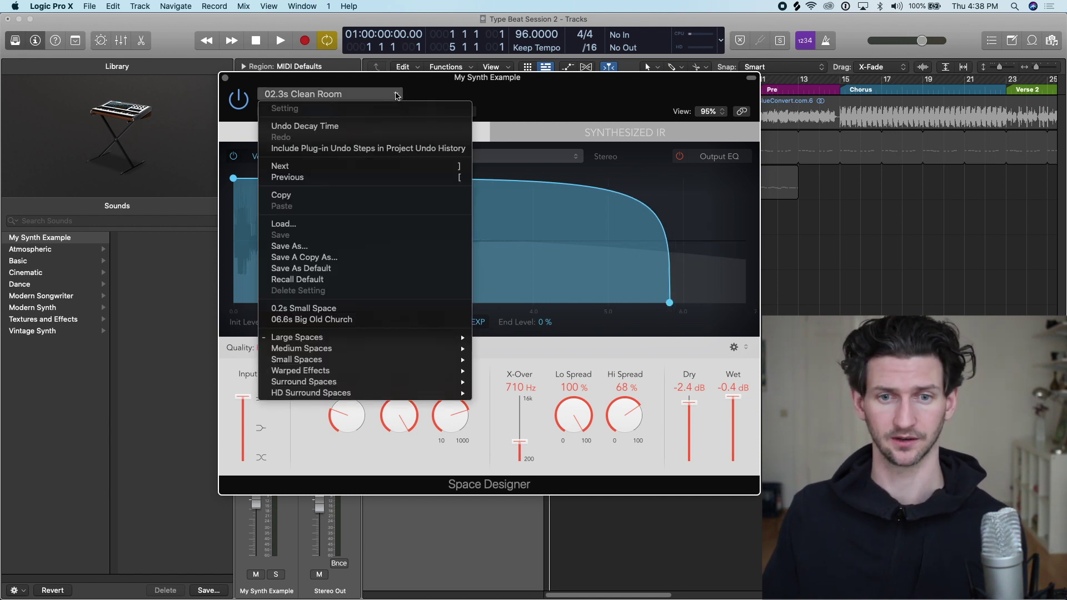
# Save a copy of the tweaked Space Designer setting as the preset 'My Synth Reverb Example'.
pyautogui.click(366, 256)
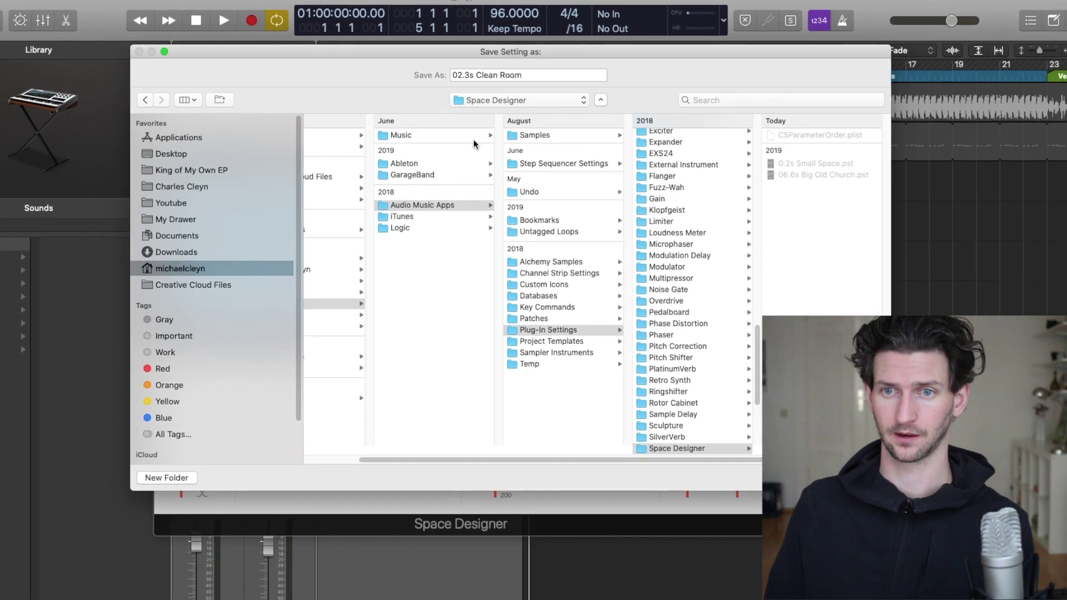
pyautogui.tripleClick(509, 80)
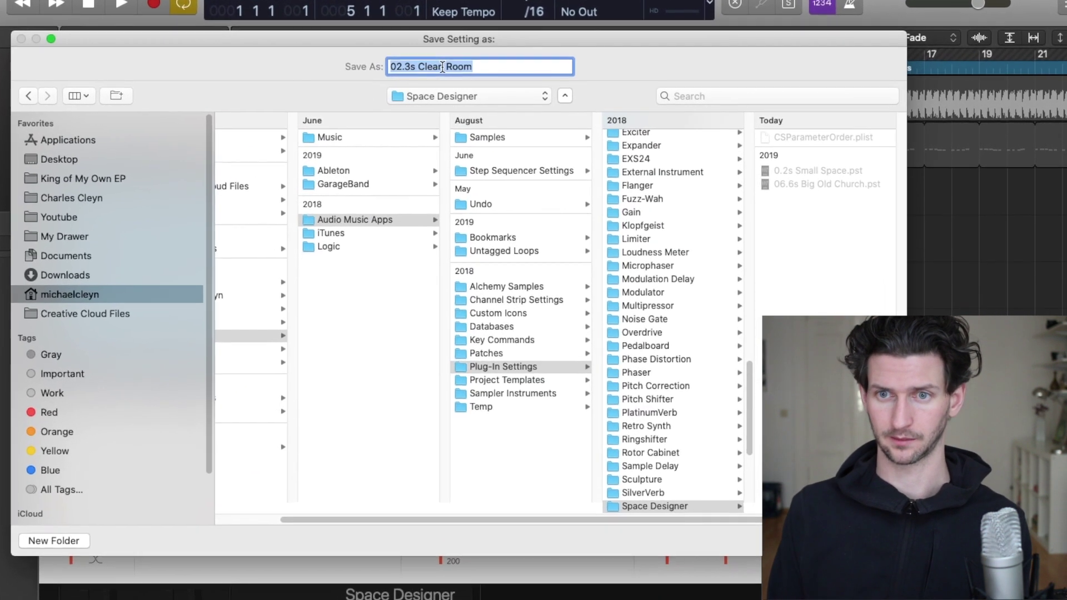
pyautogui.write('My Suit')
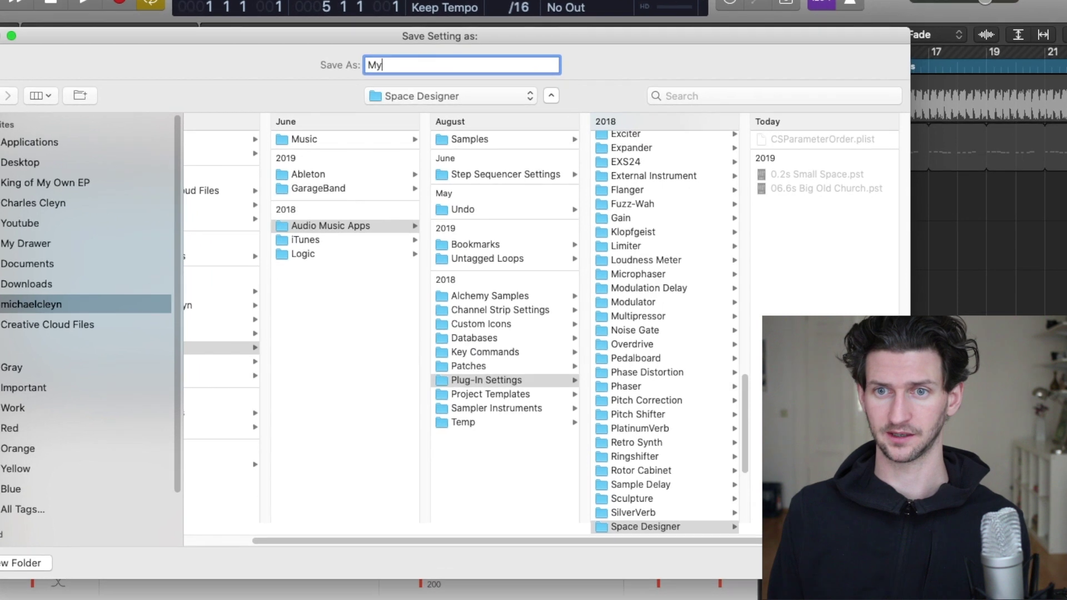
pyautogui.press('BackSpace')
pyautogui.press('BackSpace')
pyautogui.press('BackSpace')
pyautogui.write('ynth Re')
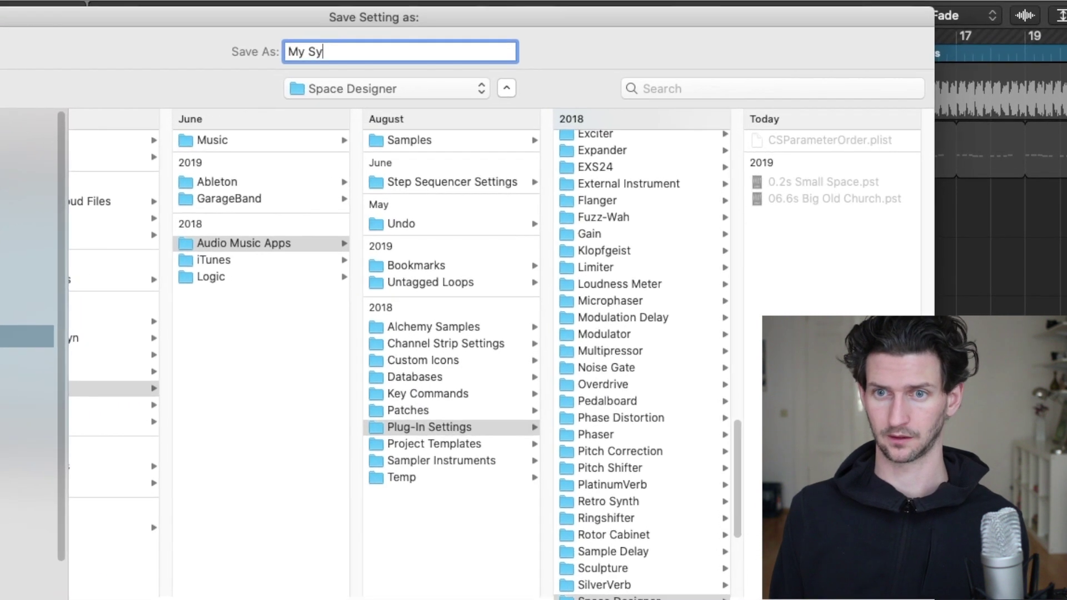
pyautogui.write('verb Exa')
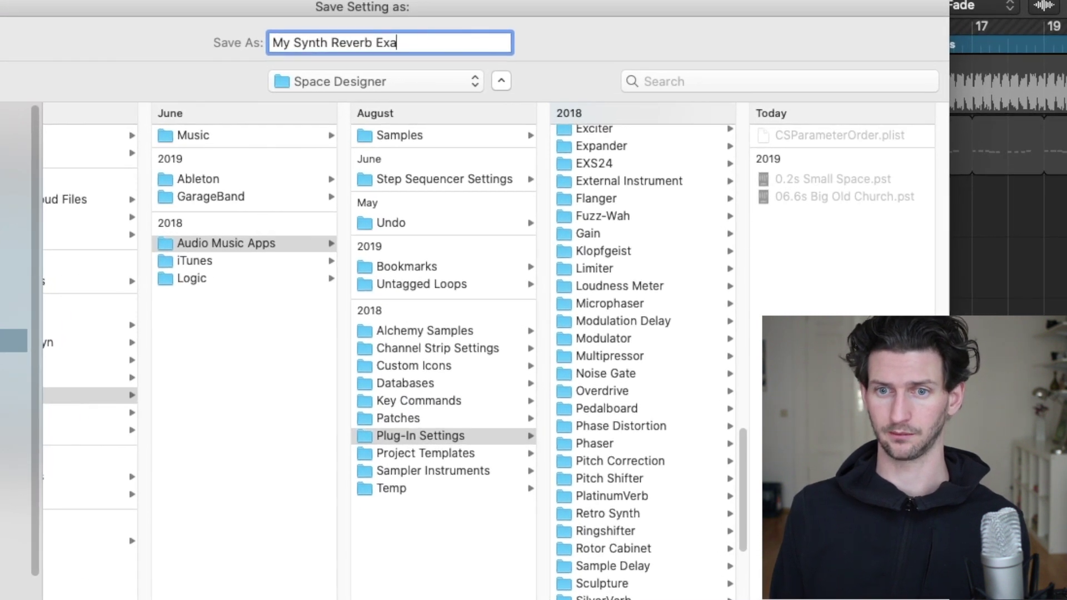
pyautogui.write('mple')
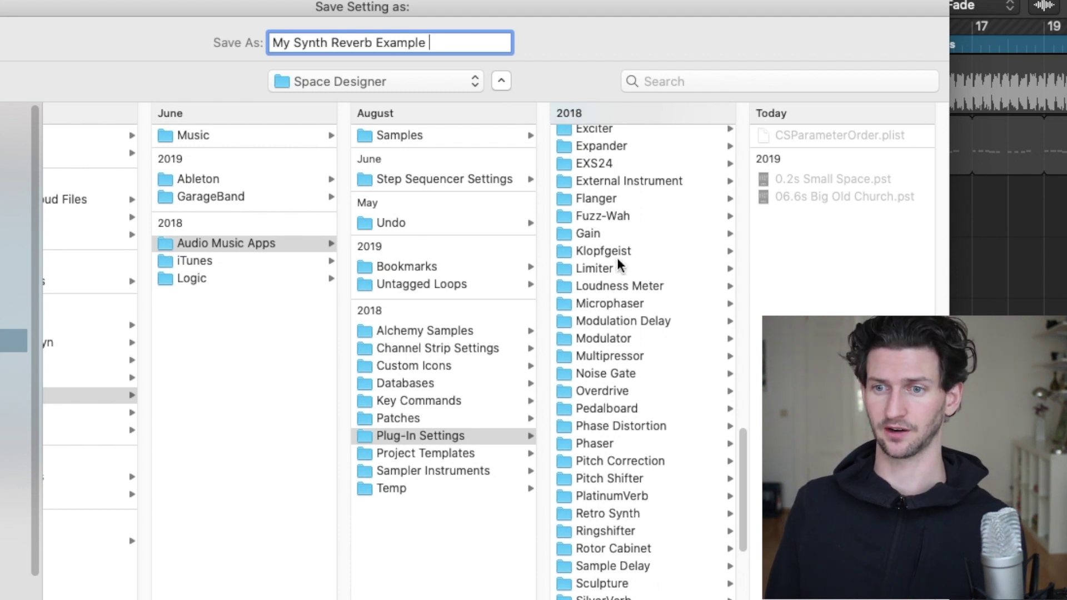
pyautogui.scroll(10, 616, 261)
pyautogui.scroll(-15, 612, 376)
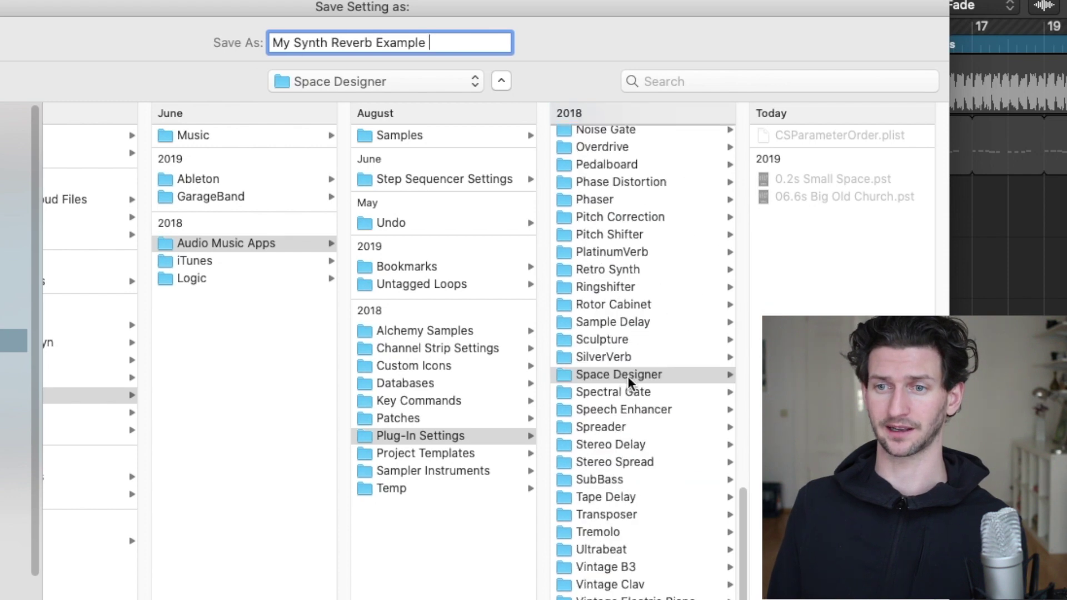
pyautogui.scroll(10, 622, 377)
pyautogui.scroll(-10, 613, 378)
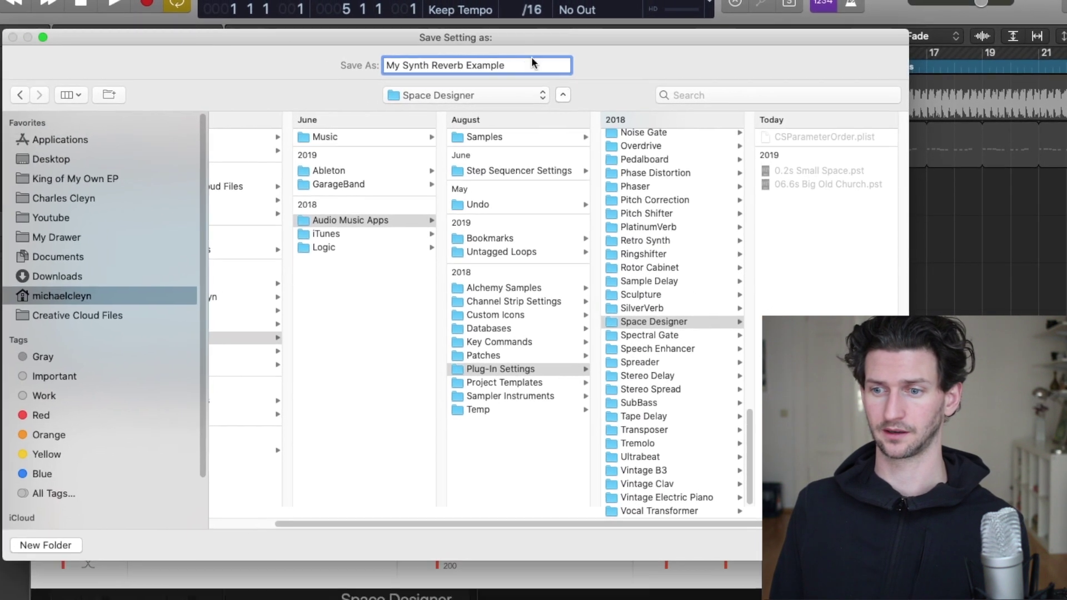
pyautogui.press('Return')
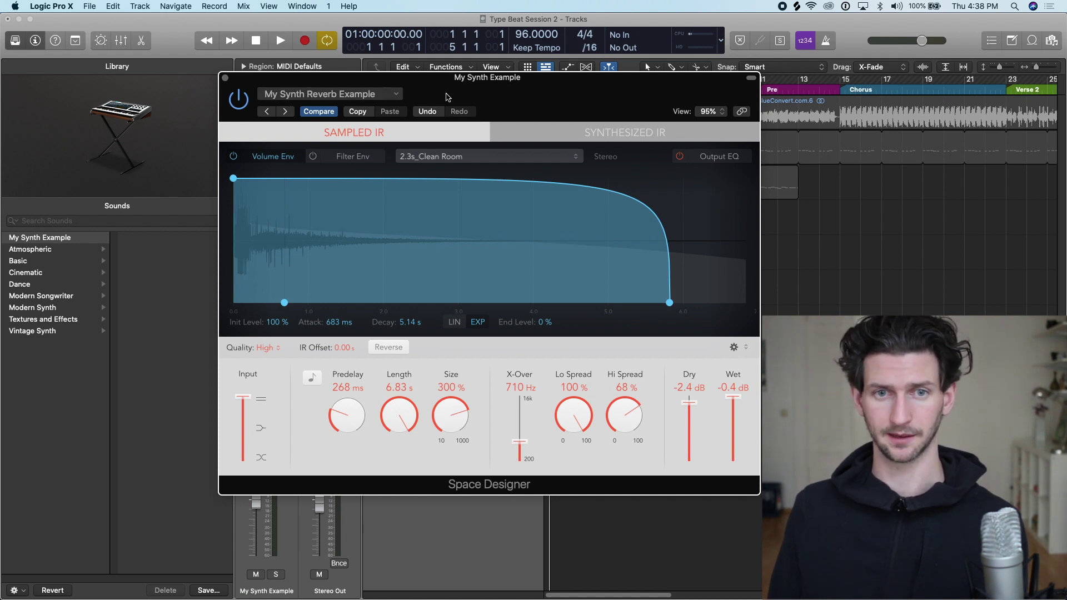
# Close Space Designer, delete the My Synth Example track and select Analog Mellow Lead.
pyautogui.click(225, 77)
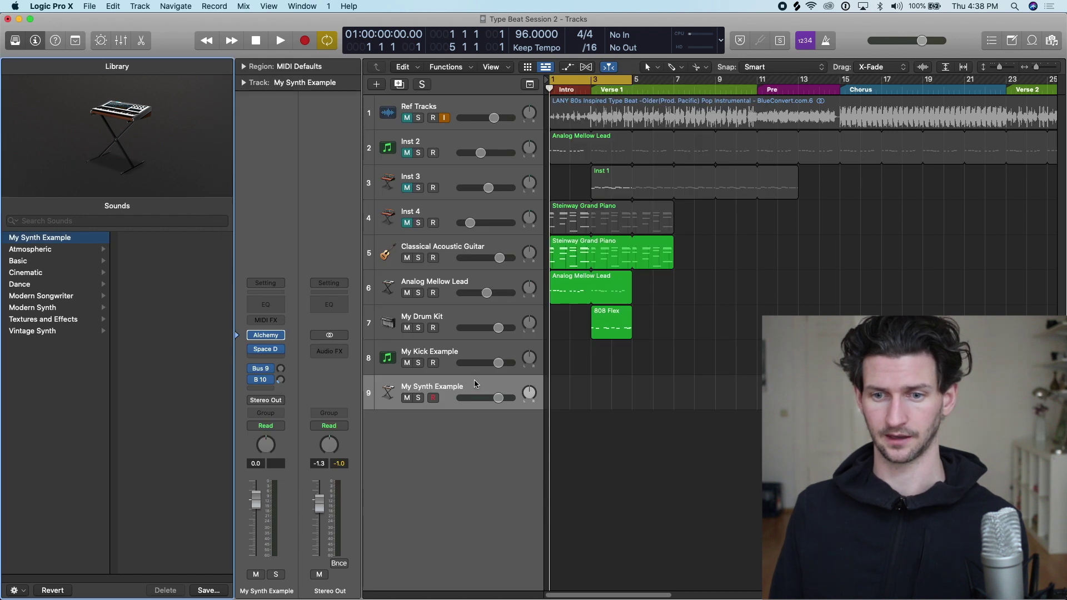
pyautogui.press('super+BackSpace')
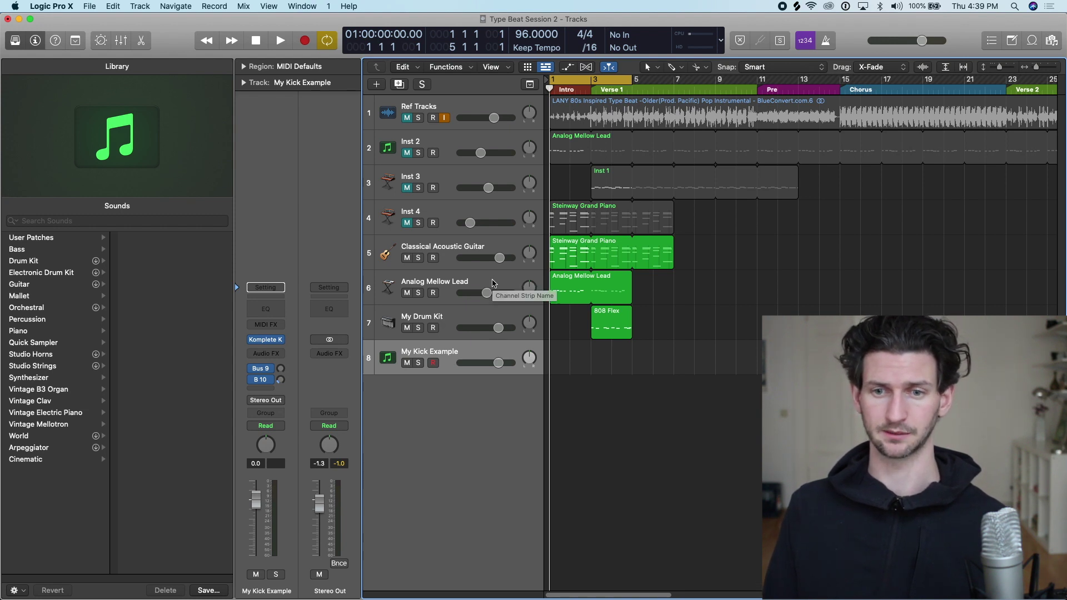
pyautogui.click(494, 285)
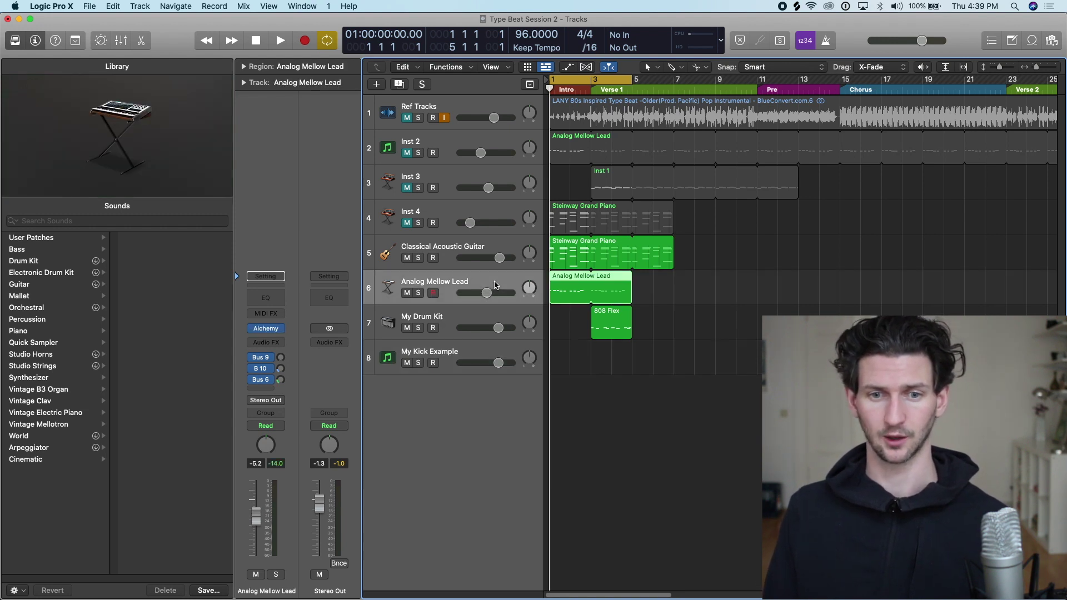
# Insert a stereo Space Designer reverb into the Analog Mellow Lead Audio FX slot.
pyautogui.click(237, 330)
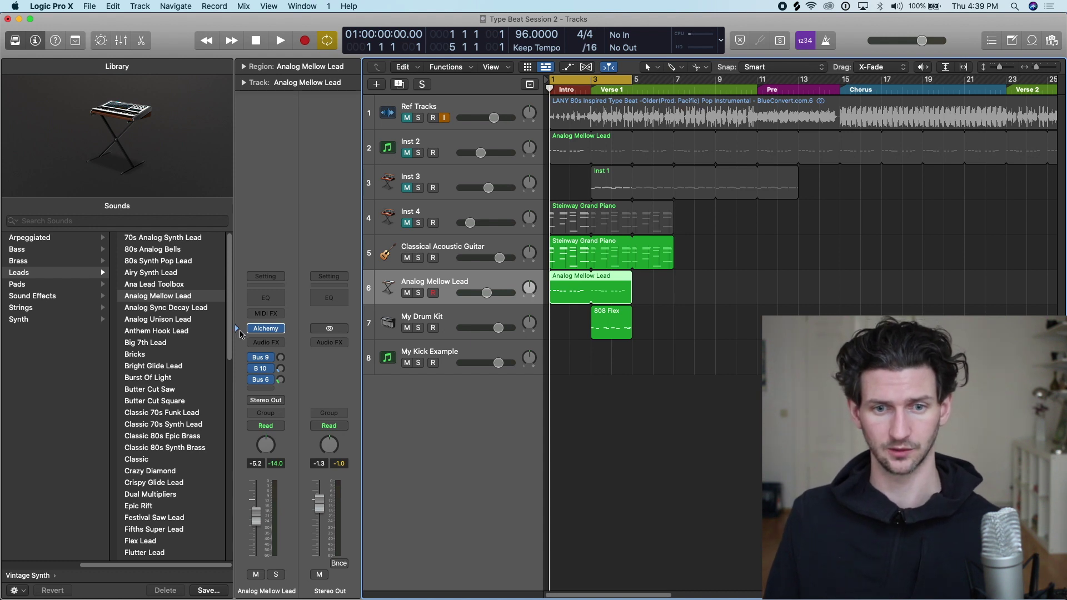
pyautogui.moveTo(272, 333)
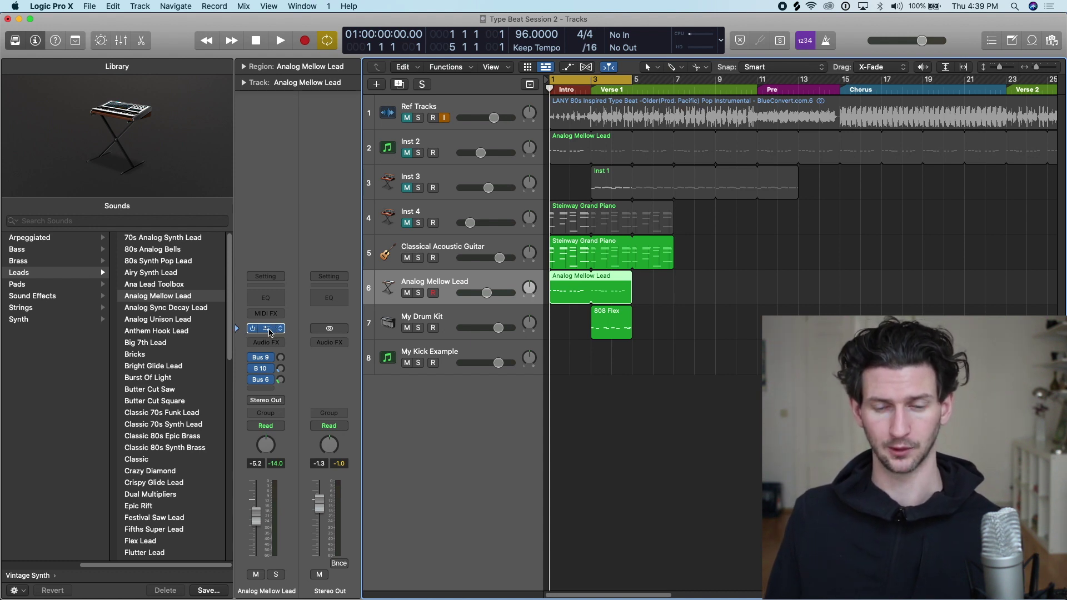
pyautogui.click(274, 340)
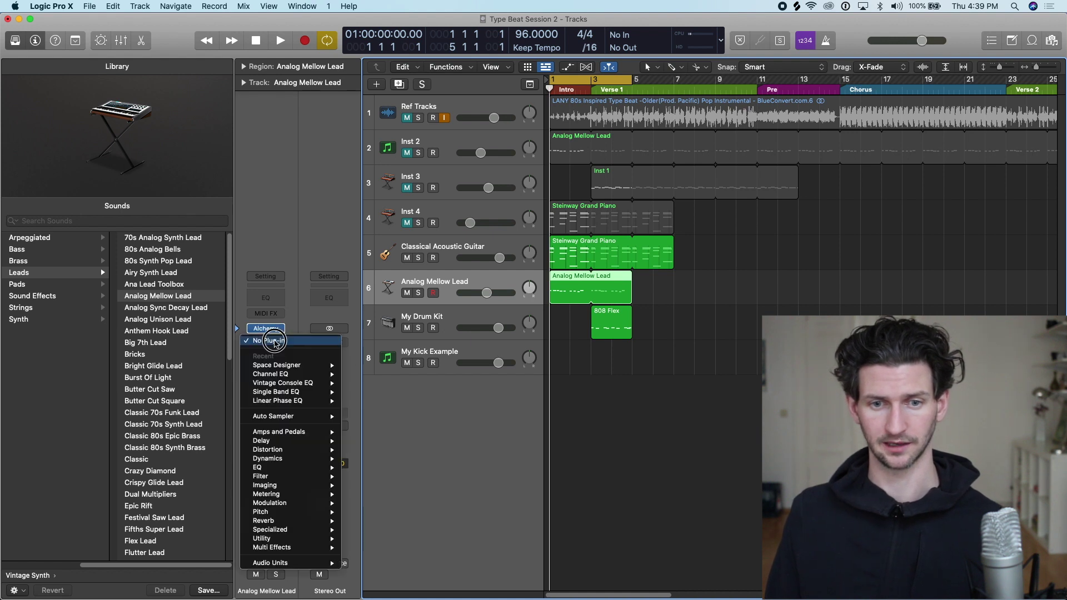
pyautogui.moveTo(280, 365)
pyautogui.click(360, 366)
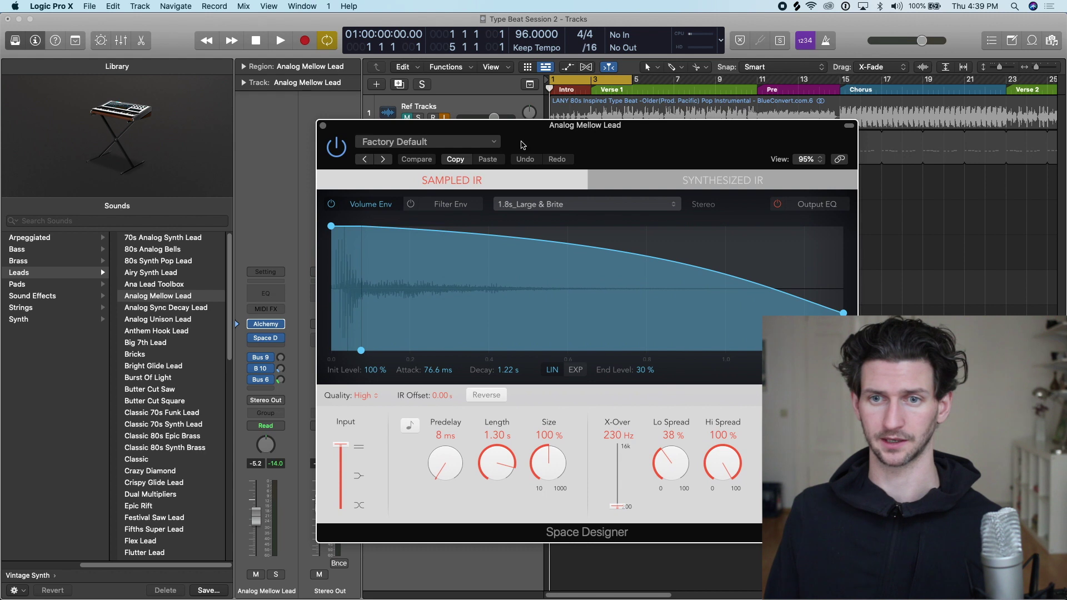
# Load the My Synth Reverb Example setting into Analog Mellow Lead's Space Designer, then close its window.
pyautogui.click(495, 144)
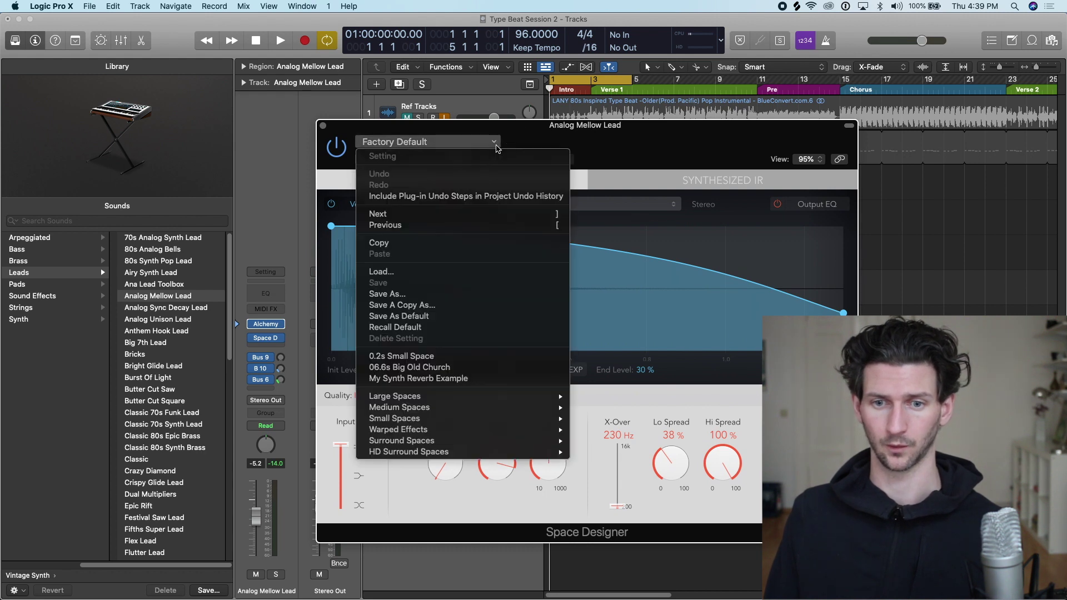
pyautogui.click(414, 380)
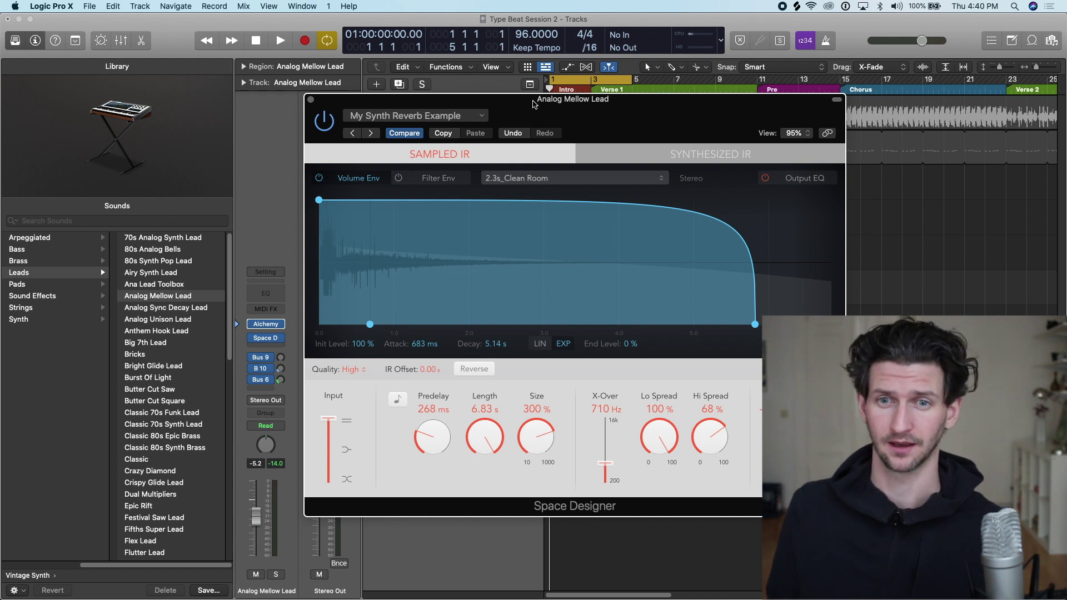
pyautogui.moveTo(533, 104); pyautogui.dragTo(529, 105)
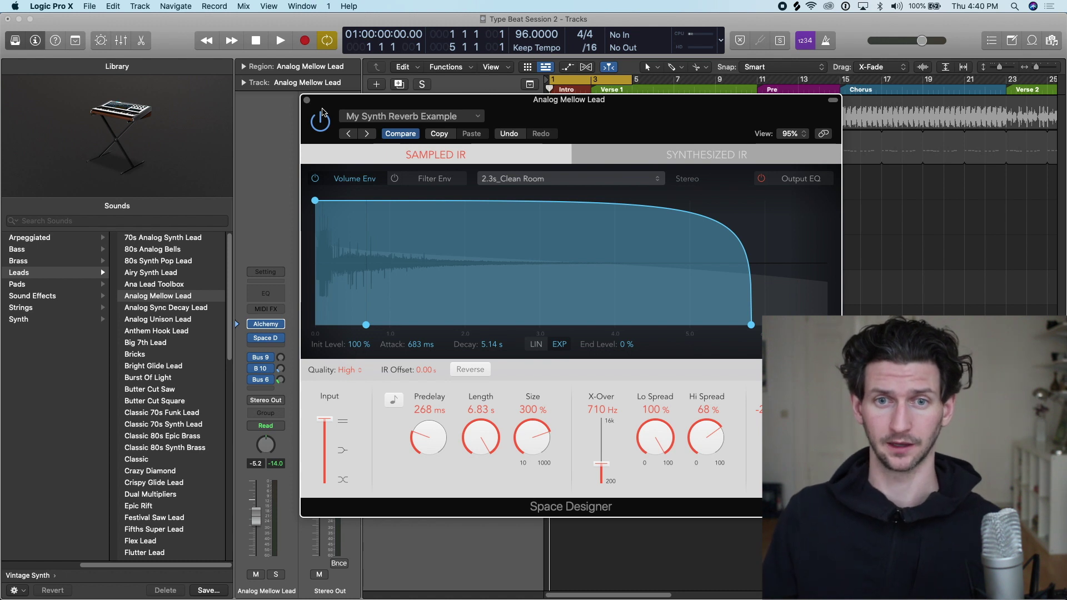
pyautogui.click(306, 100)
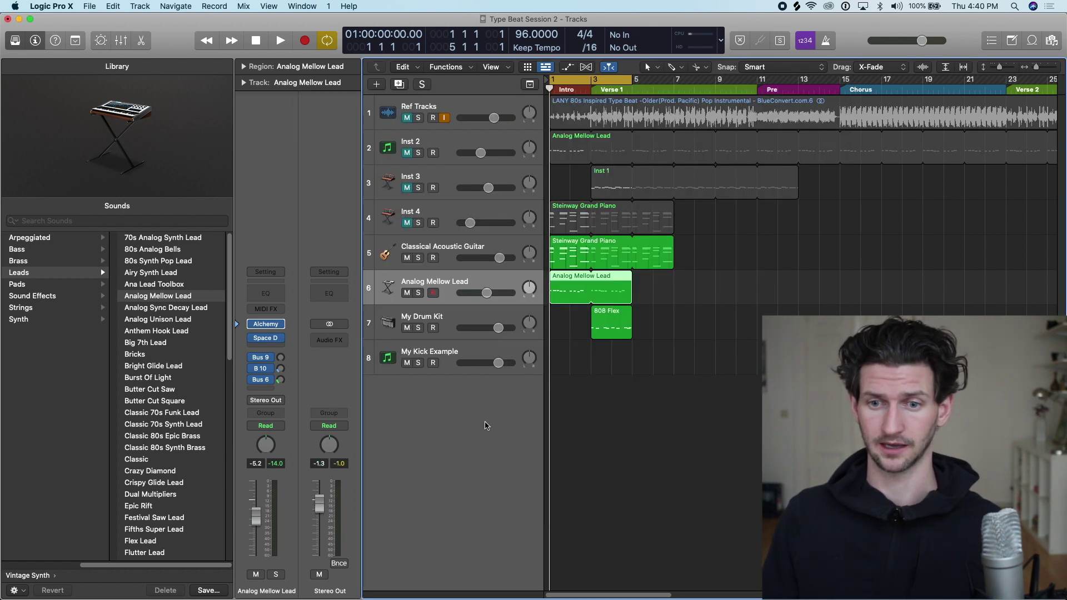
# Switch to Finder, open a new window and go to the hidden user Library folder.
pyautogui.press('super+Tab')
pyautogui.press('super+shift+Tab')
pyautogui.press('super+shift+Tab')
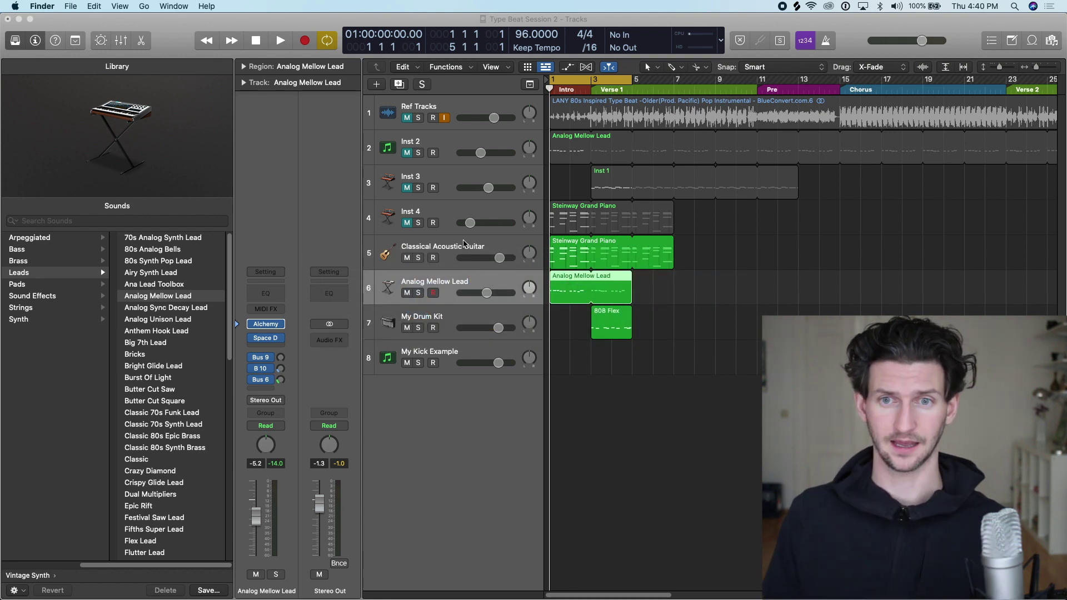
pyautogui.press('super+n')
pyautogui.moveTo(460, 154); pyautogui.dragTo(476, 124)
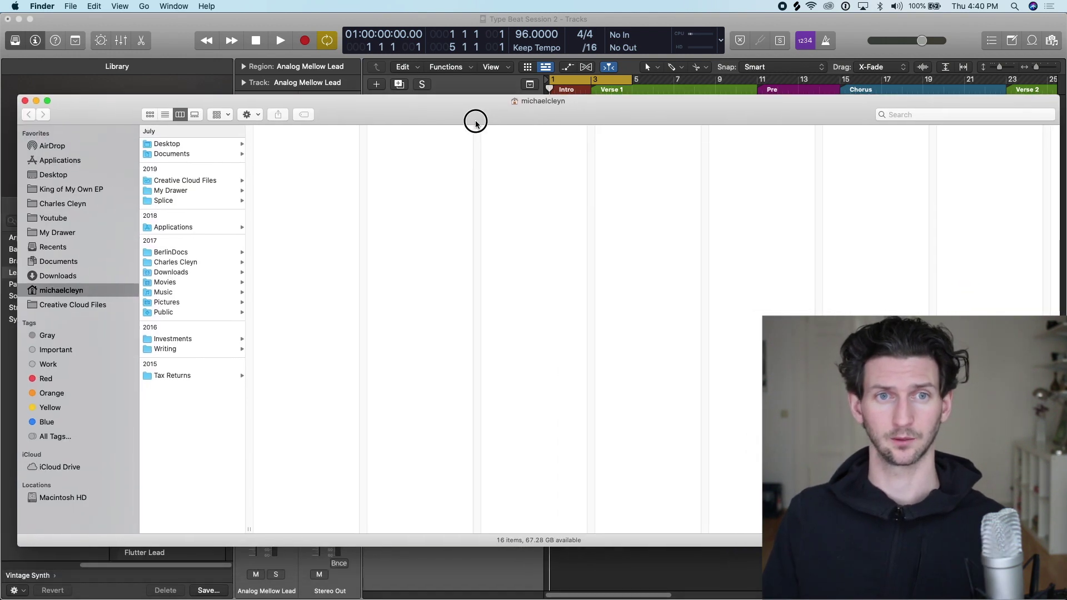
pyautogui.click(142, 6)
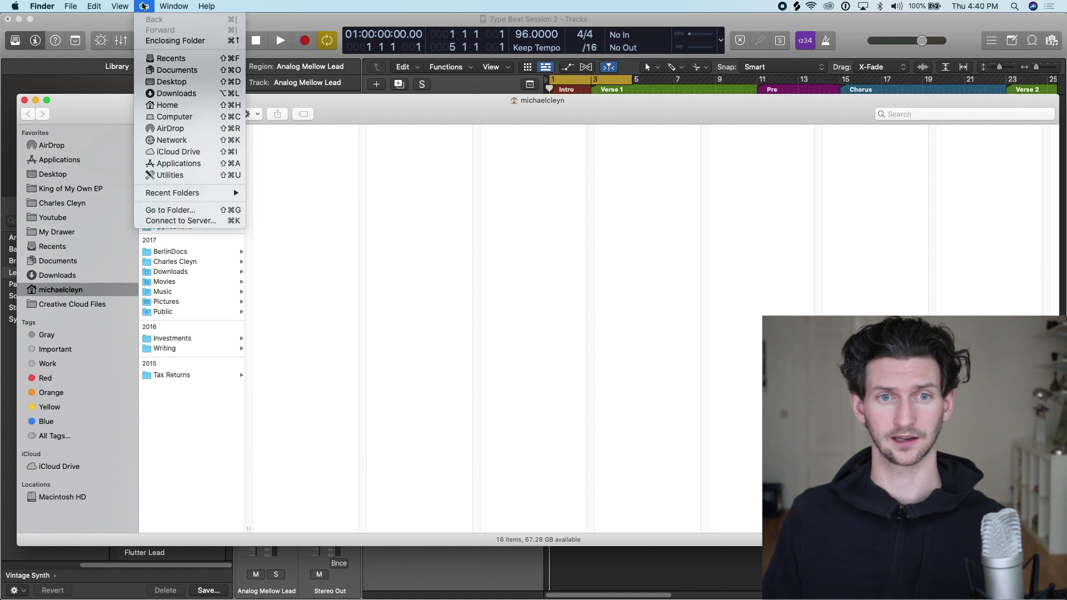
pyautogui.press('alt')
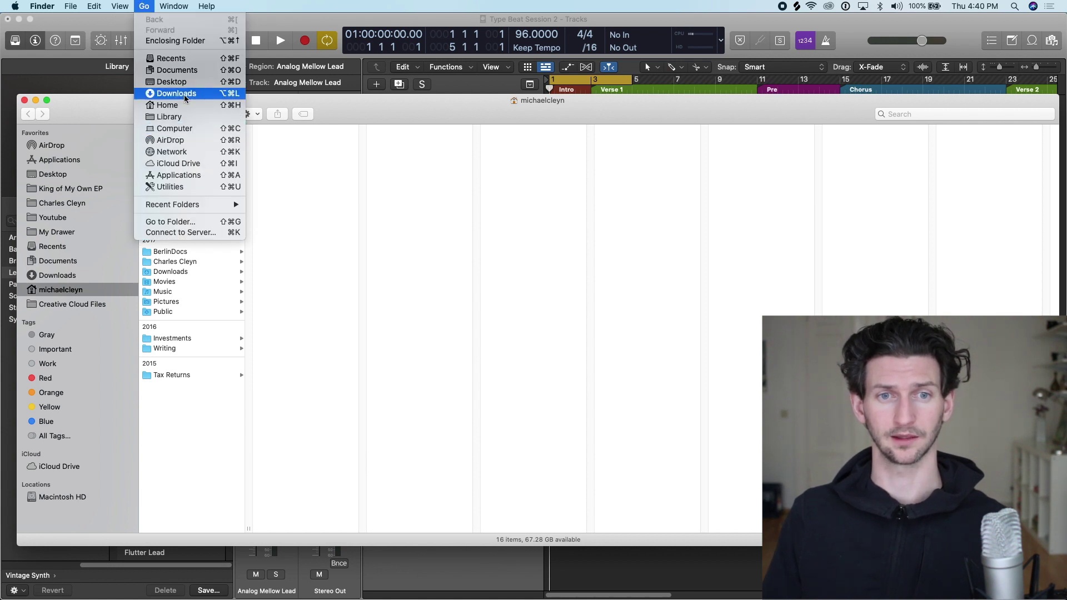
pyautogui.click(174, 117)
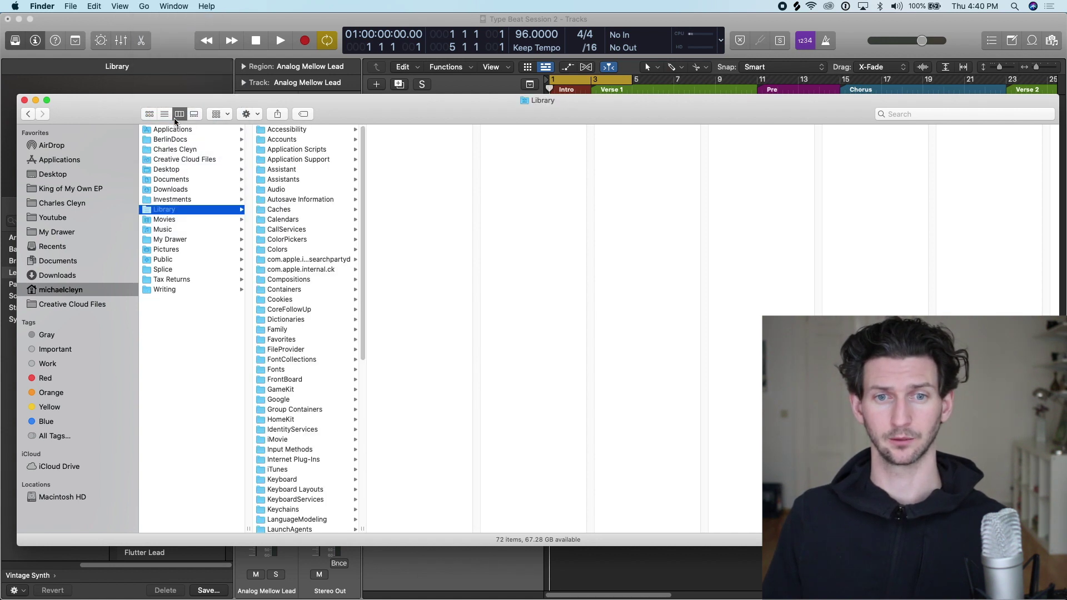
# Browse to Audio > Presets > Native Instruments > Komplete Kontrol and select My Kick Example.aupreset.
pyautogui.click(283, 192)
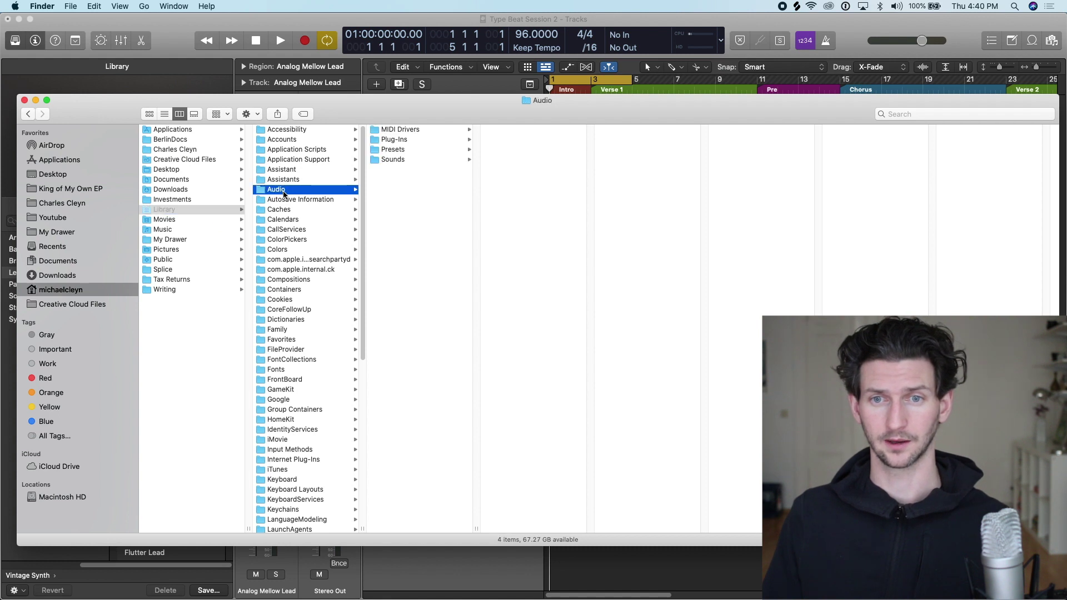
pyautogui.click(395, 149)
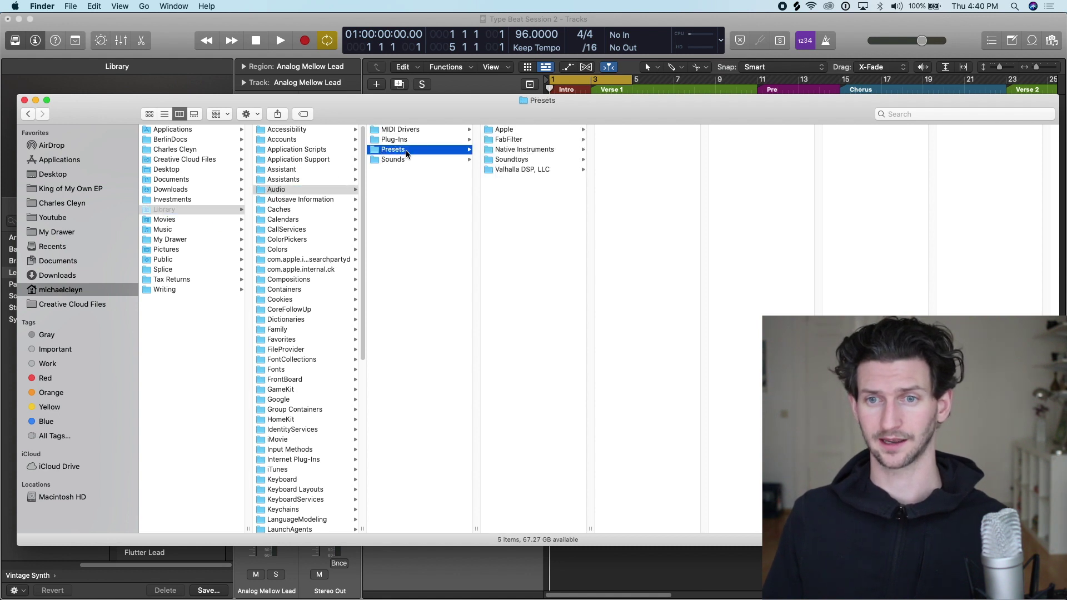
pyautogui.click(523, 150)
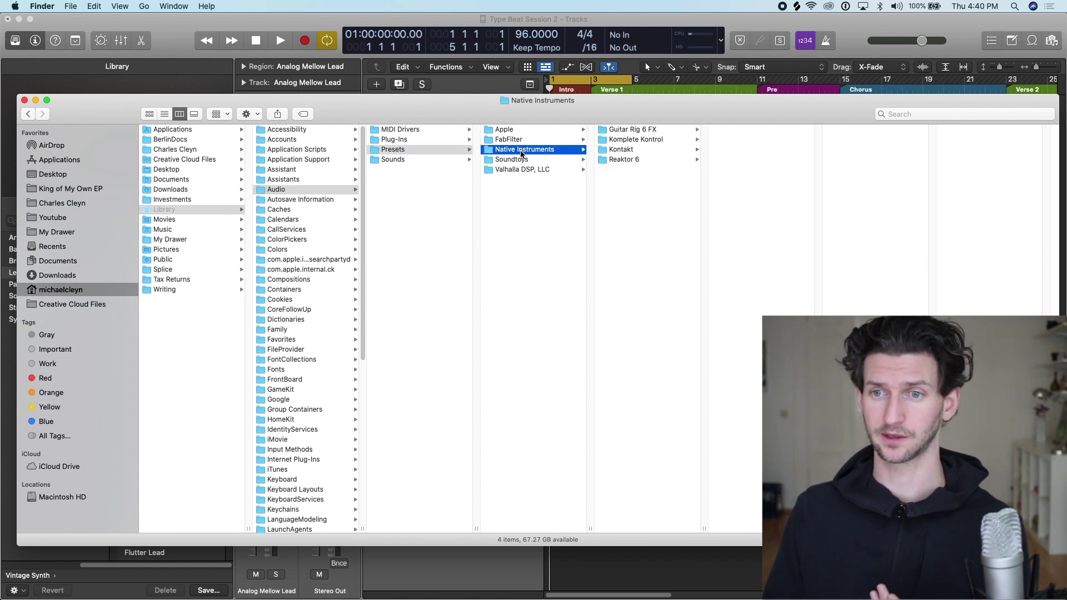
pyautogui.click(627, 141)
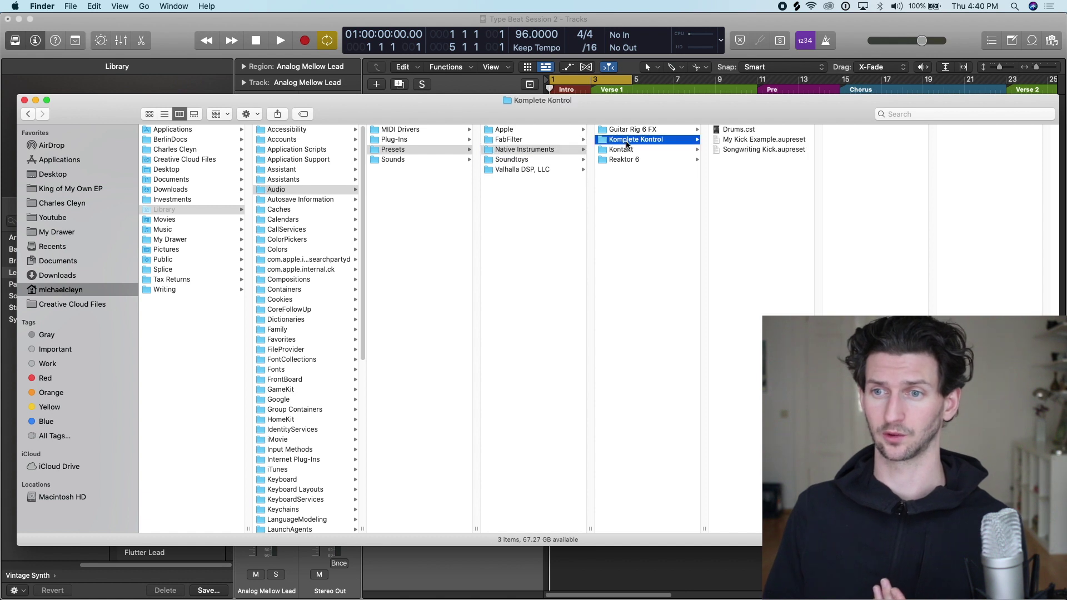
pyautogui.click(763, 141)
# Move My Kick Example.aupreset to the Trash from its context menu.
pyautogui.rightClick(759, 140)
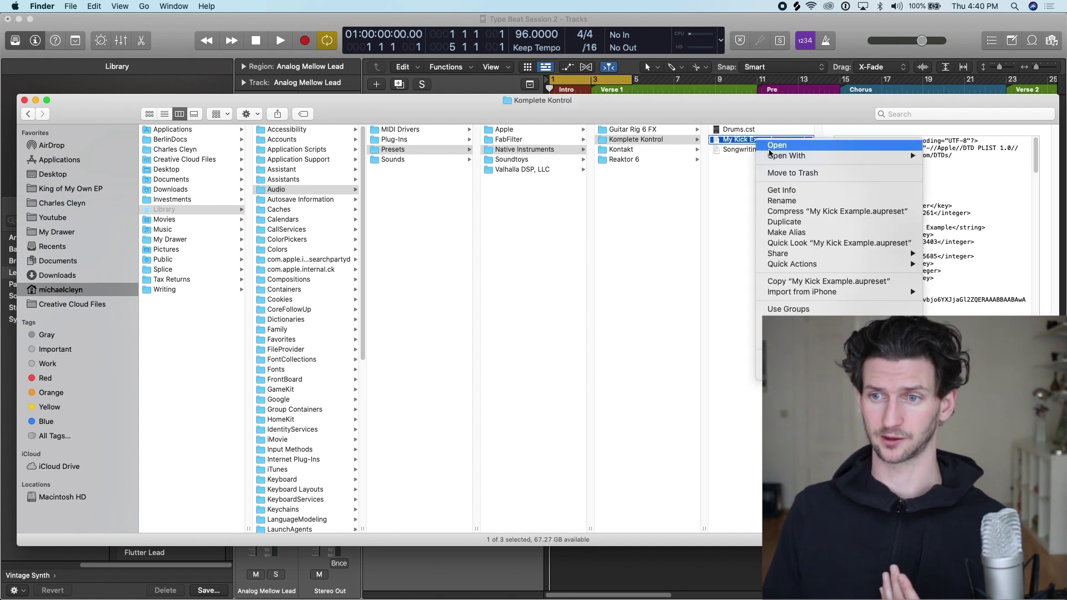
pyautogui.click(801, 173)
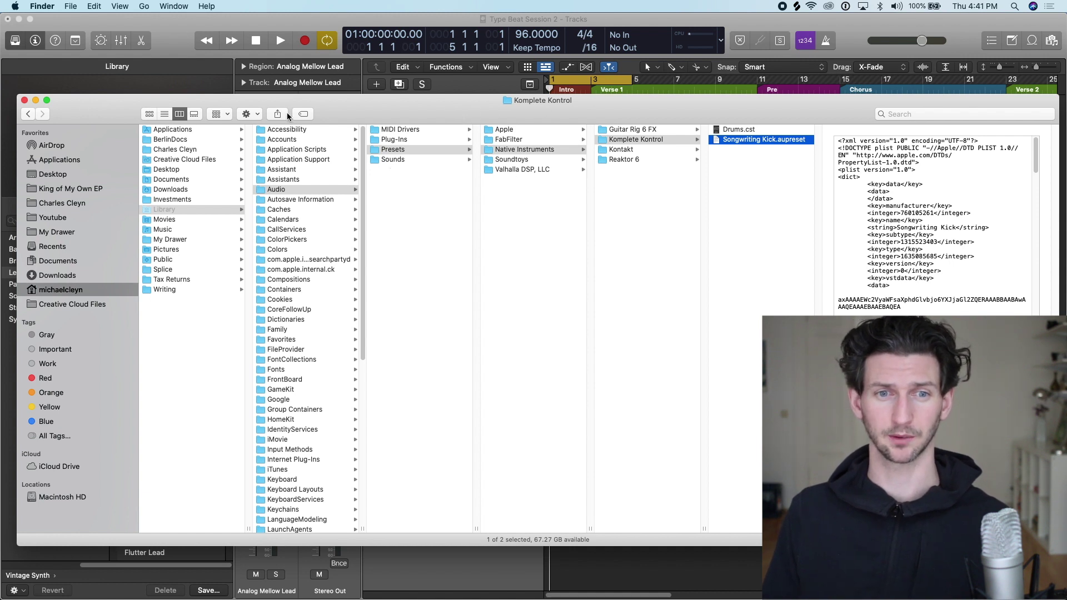
# Browse from Library to Music > Audio Music Apps > Plug-In Settings and view its folders.
pyautogui.click(173, 209)
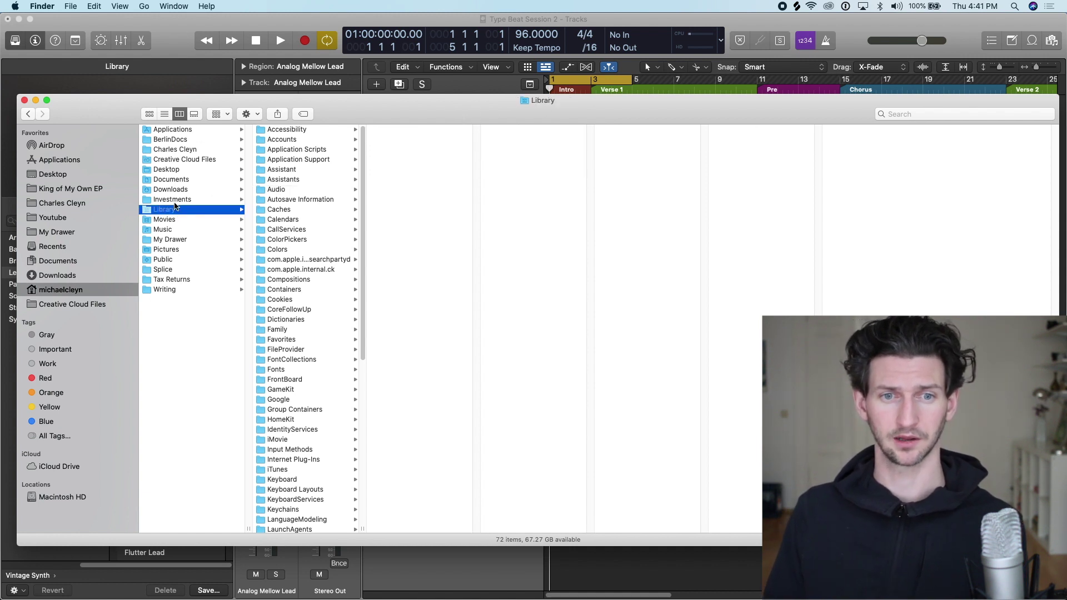
pyautogui.click(173, 230)
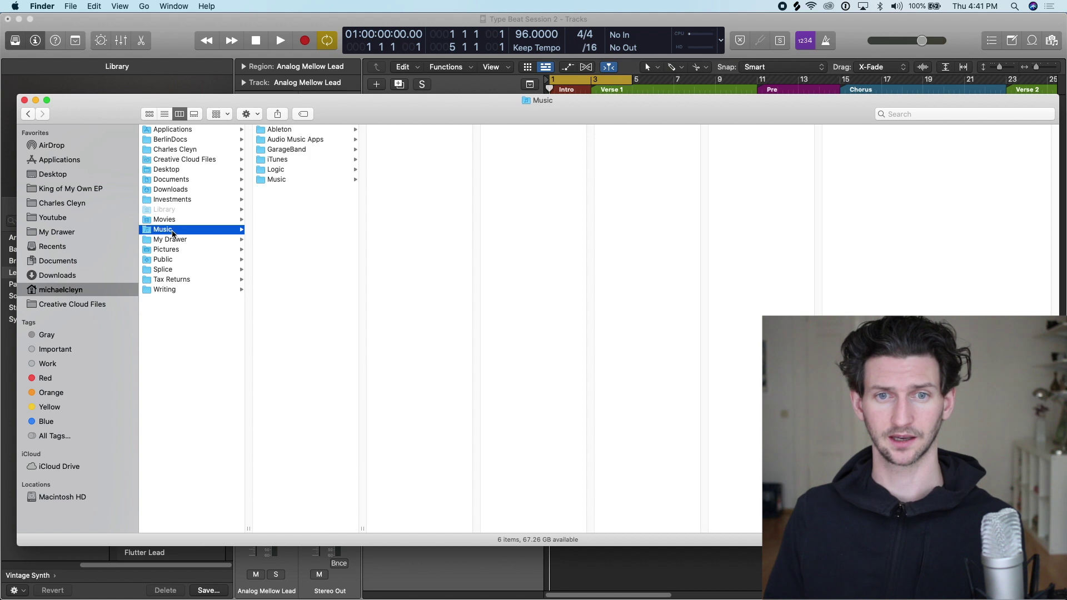
pyautogui.click(285, 182)
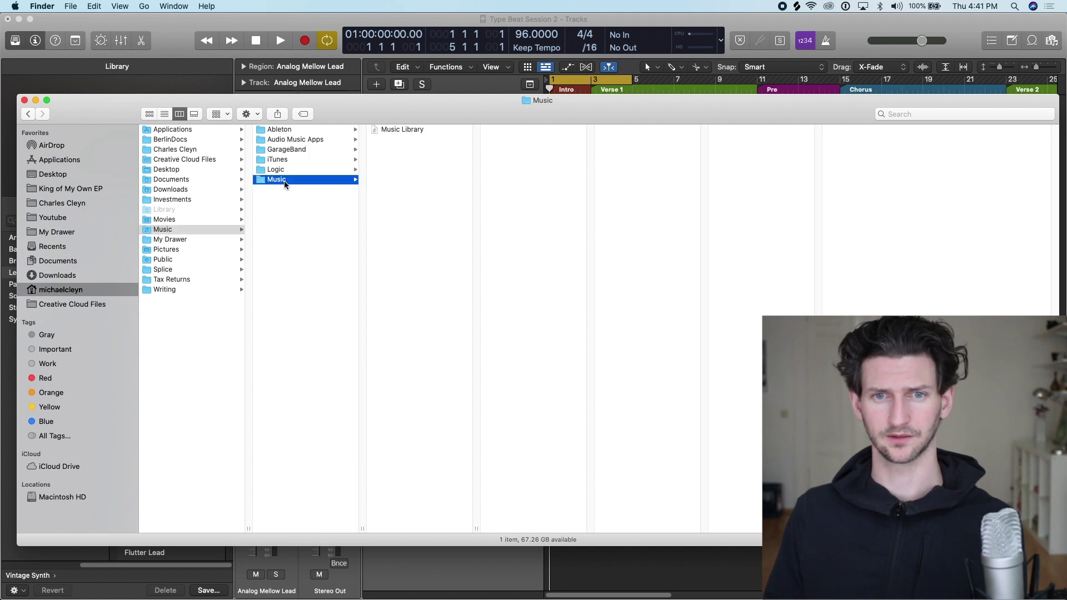
pyautogui.click(281, 140)
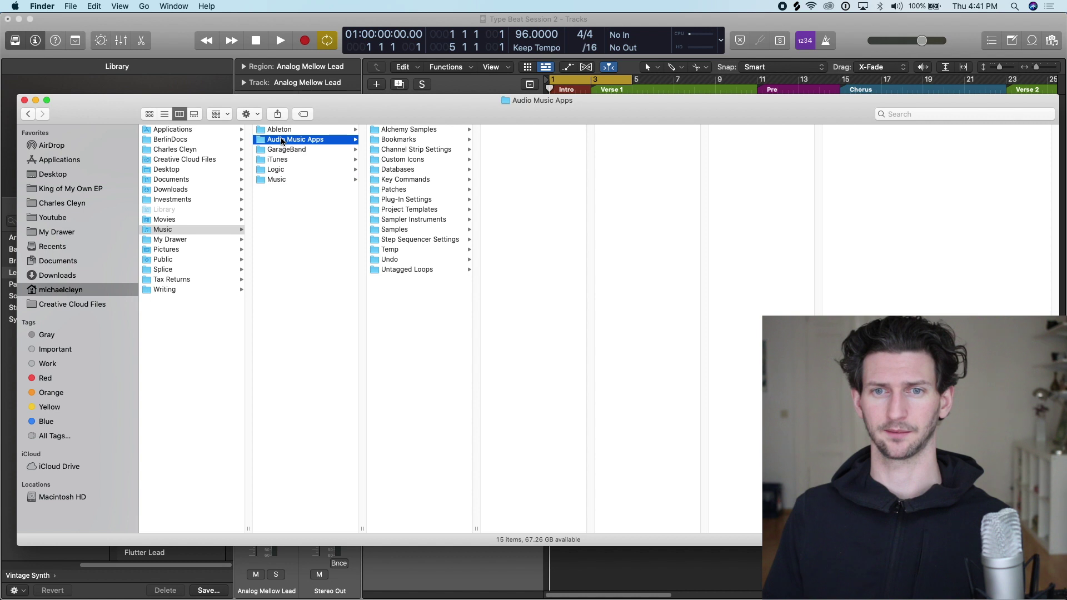
pyautogui.click(421, 199)
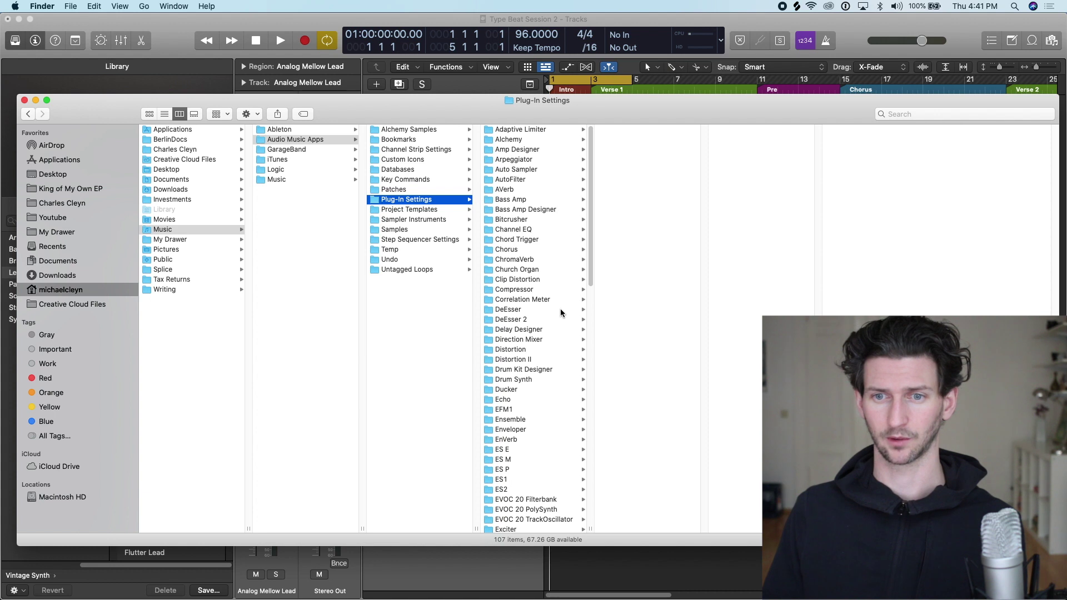
pyautogui.scroll(-15, 542, 300)
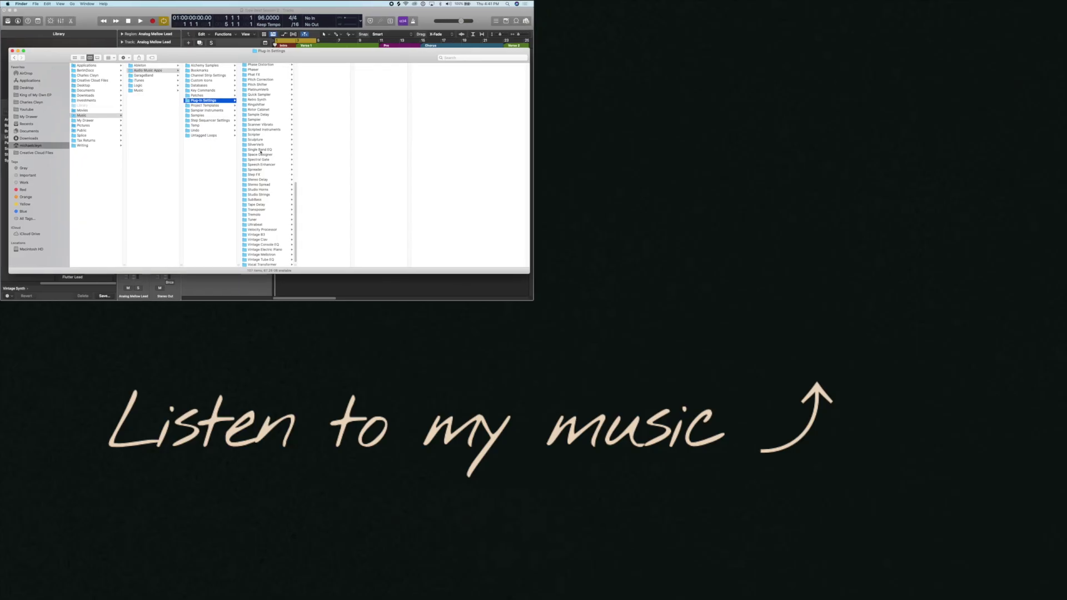
# Open the Space Designer settings folder and move My Synth Reverb Example .pst to the Trash.
pyautogui.click(514, 307)
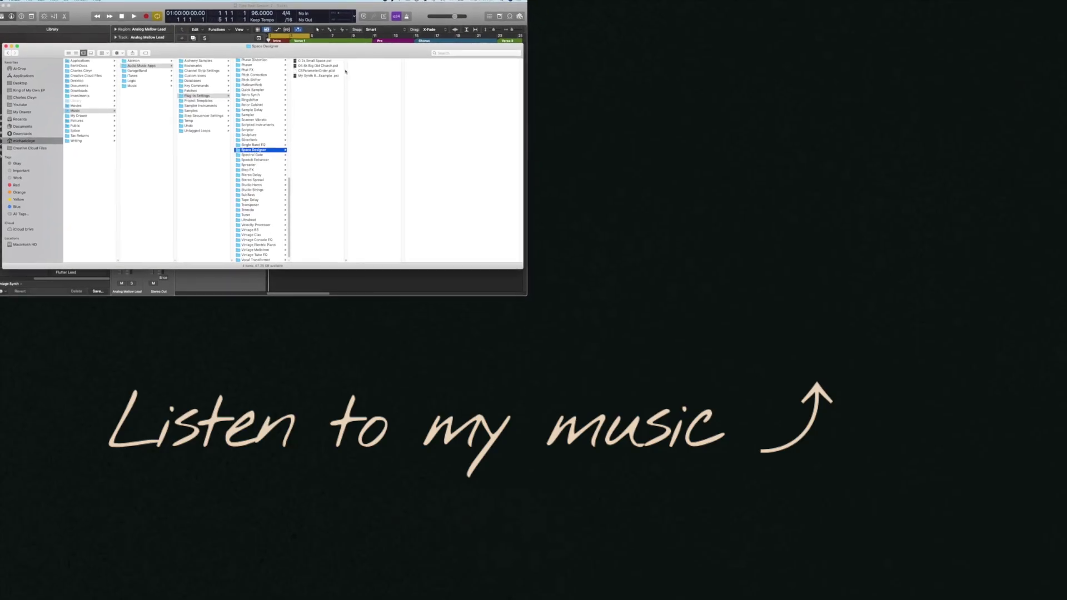
pyautogui.doubleClick(347, 260)
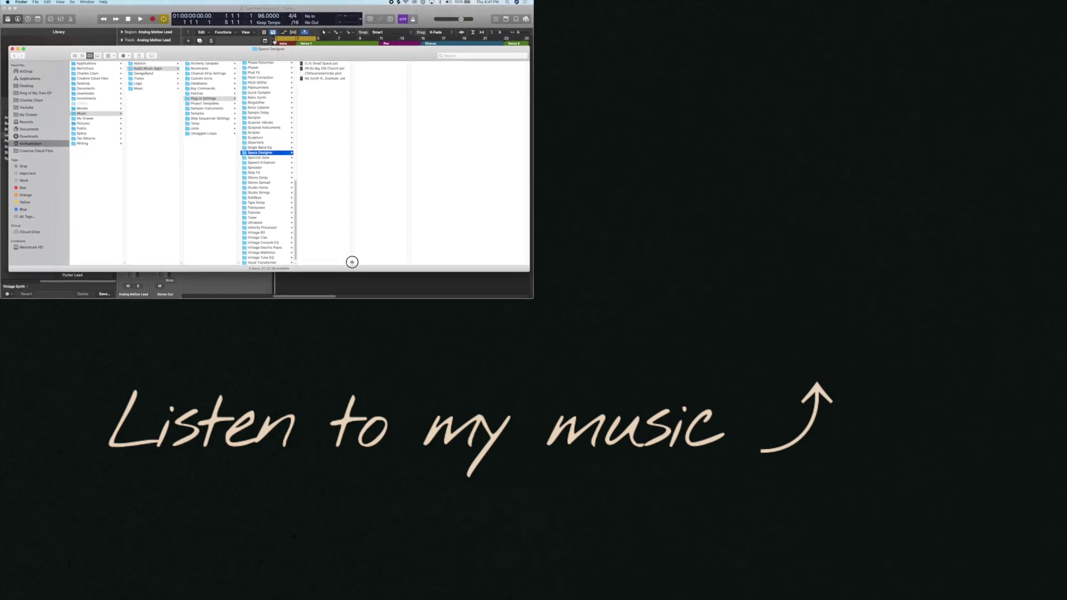
pyautogui.click(313, 79)
pyautogui.rightClick(312, 80)
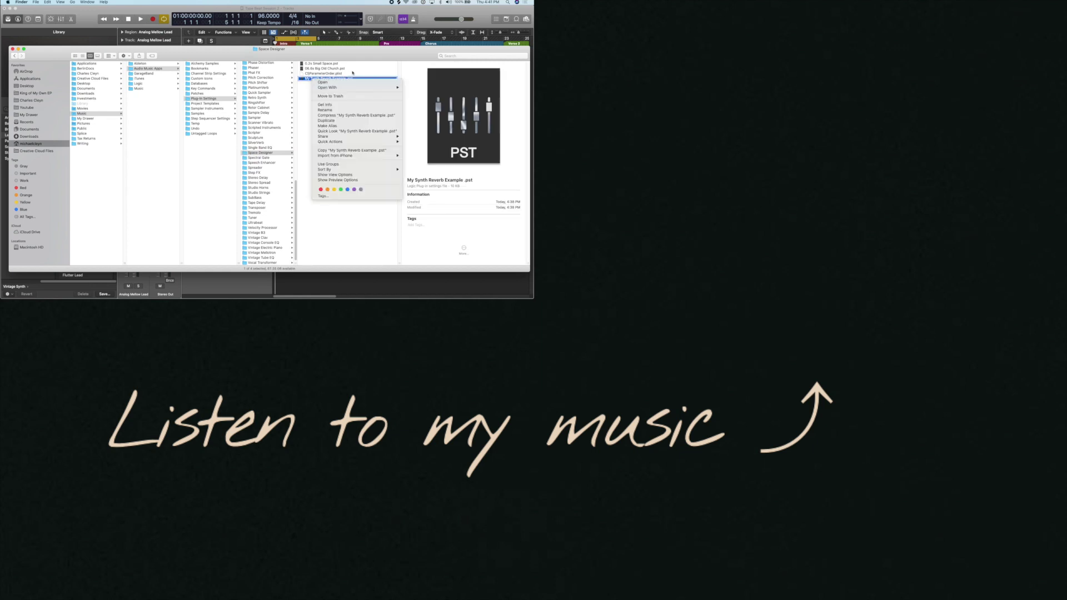
pyautogui.click(337, 97)
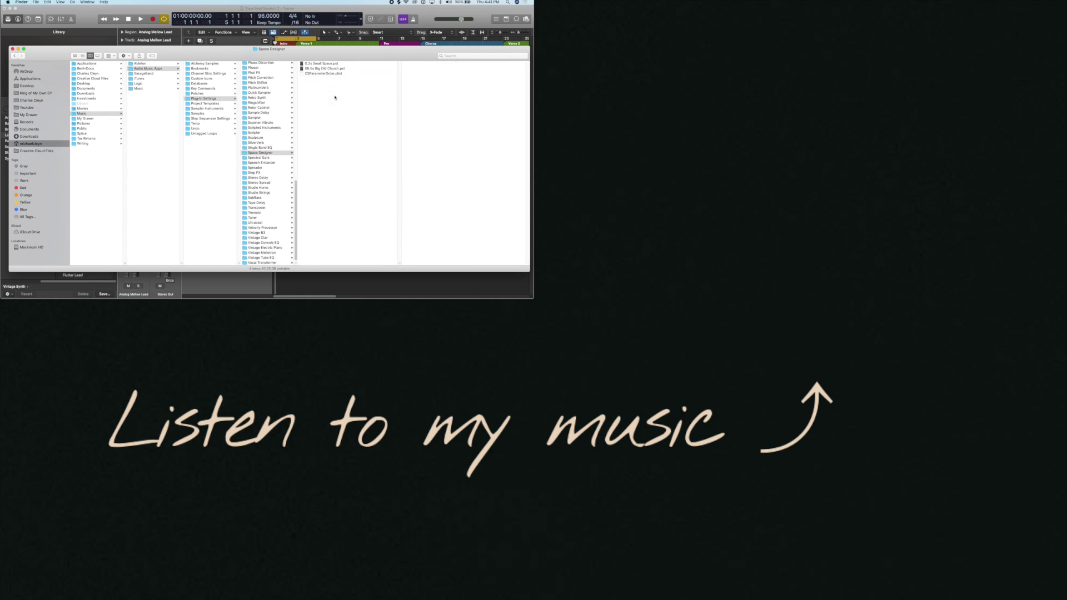